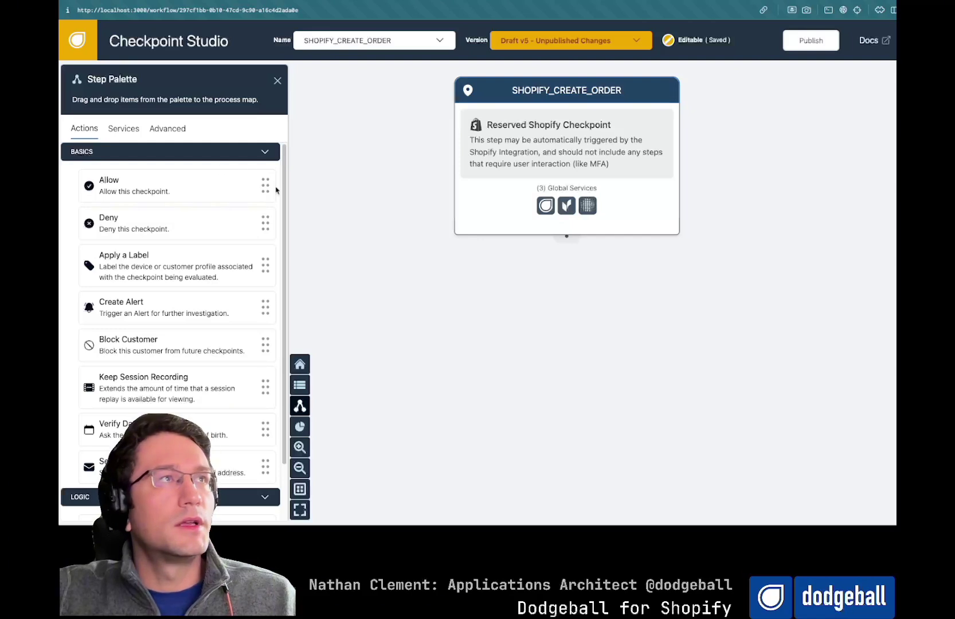
- Add the Shopify Get Data: Customer service directly below the SHOPIFY_CREATE_ORDER checkpoint
{"action": "left_click", "coordinate": [129, 133]}
{"action": "scroll", "coordinate": [198, 303], "scroll_direction": "down", "scroll_amount": 8}
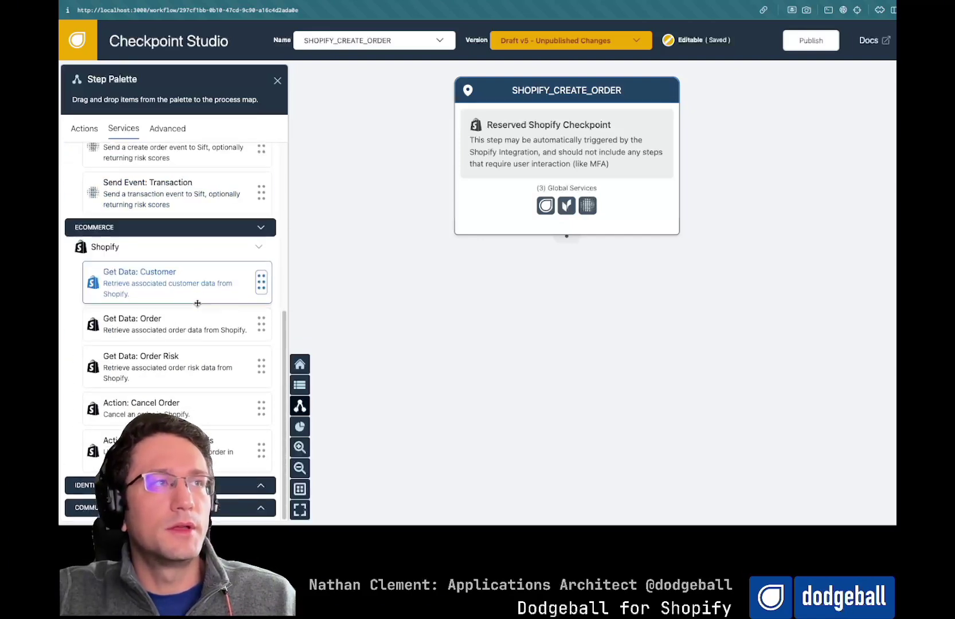
{"action": "left_click_drag", "start_coordinate": [198, 303], "coordinate": [569, 240]}
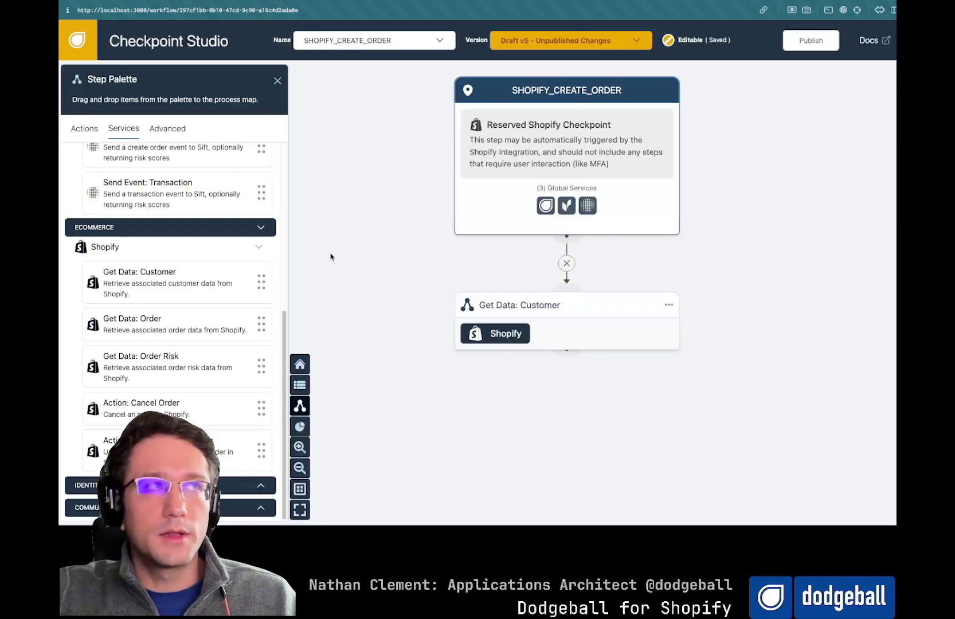
- Add a decision below Get Data: Customer and name its first path "Primary Email has a +"
{"action": "left_click", "coordinate": [83, 128]}
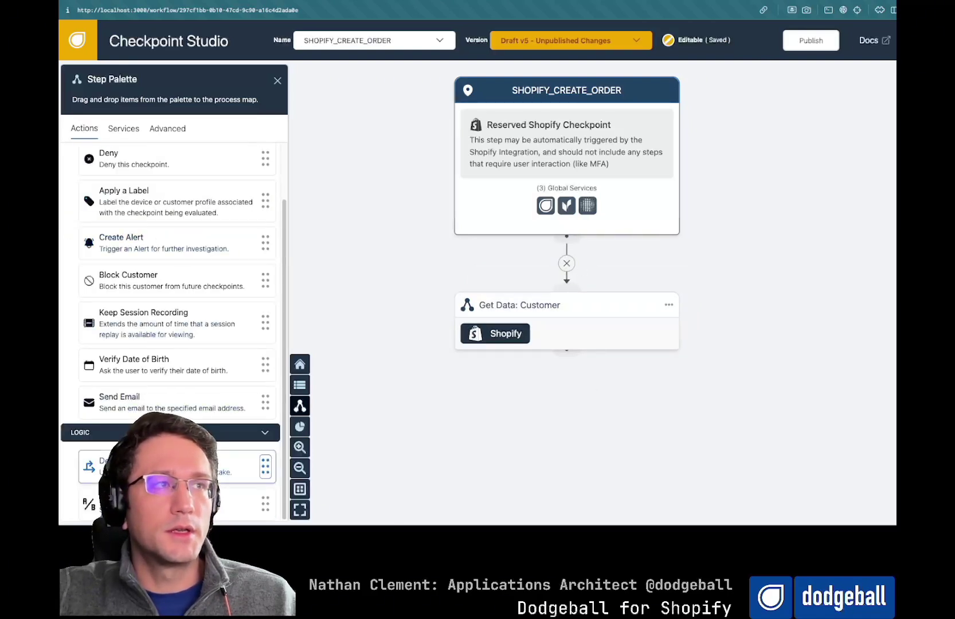
{"action": "left_click_drag", "start_coordinate": [265, 466], "coordinate": [571, 426]}
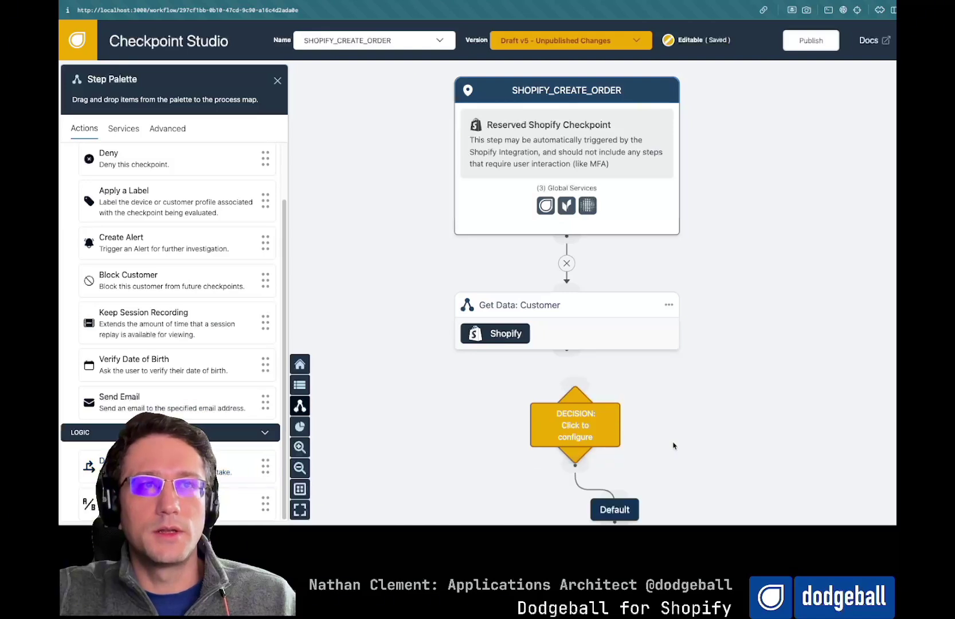
{"action": "left_click", "coordinate": [770, 211]}
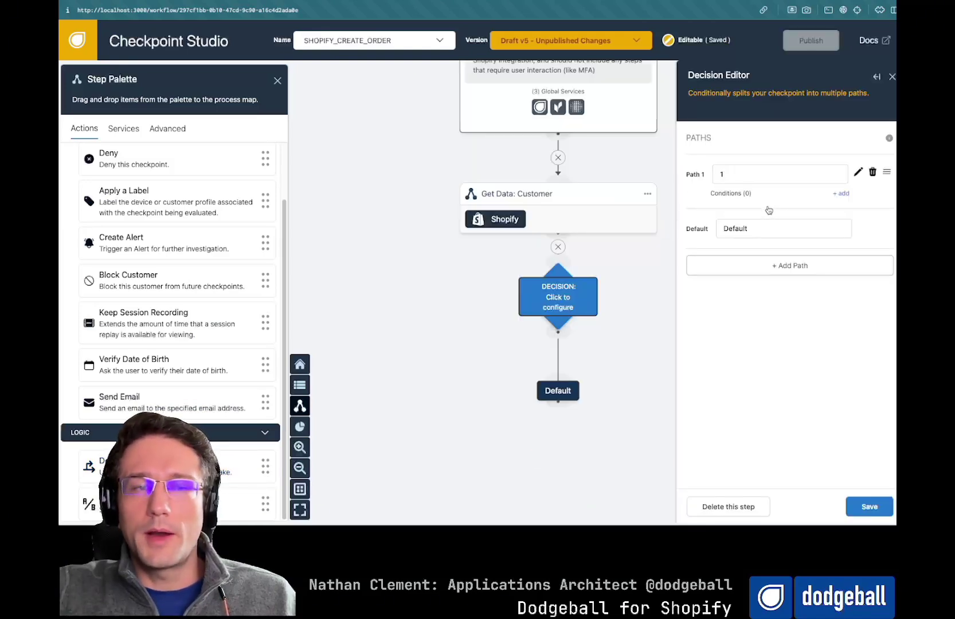
{"action": "double_click", "coordinate": [745, 174]}
{"action": "type", "text": "Primary Email has a +"}
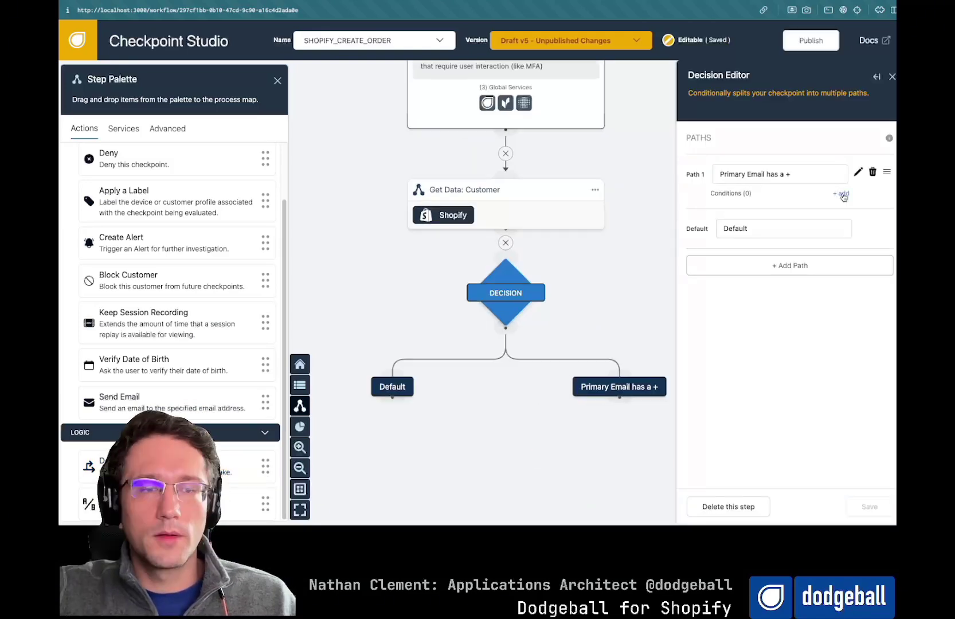
- Add a condition to the "Primary Email has a +" path requiring that customer.primaryEmail contains "+"
{"action": "left_click", "coordinate": [841, 194]}
{"action": "left_click", "coordinate": [791, 216]}
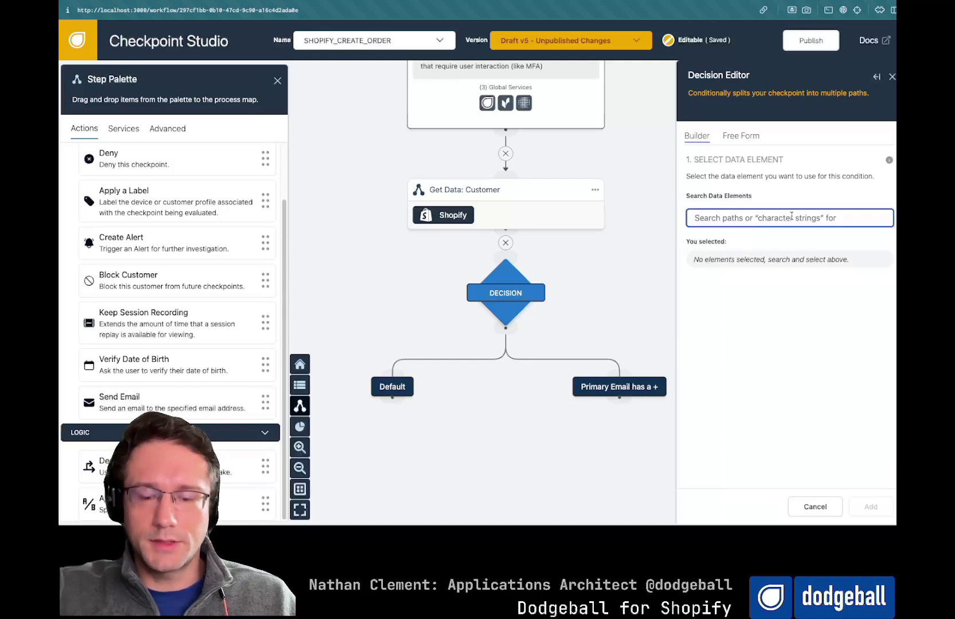
{"action": "type", "text": "custd"}
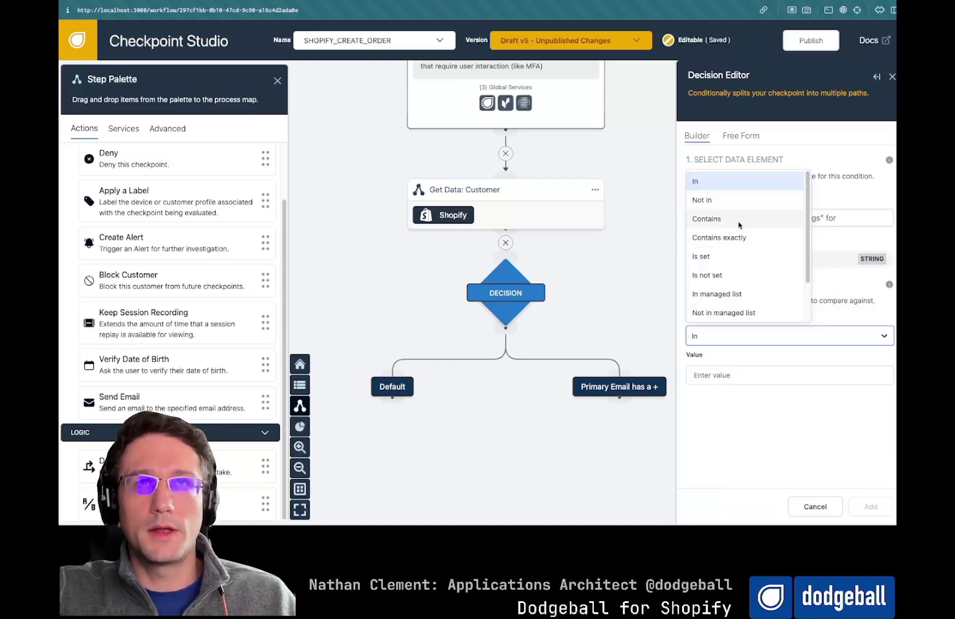
{"action": "left_click", "coordinate": [739, 219]}
{"action": "left_click", "coordinate": [711, 375]}
{"action": "type", "text": "+"}
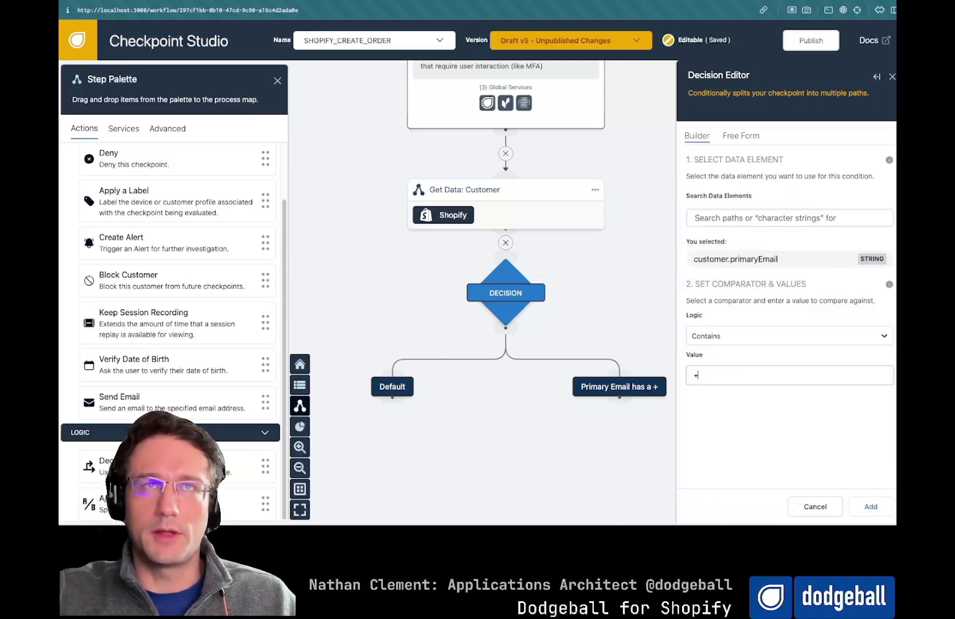
{"action": "left_click", "coordinate": [871, 506]}
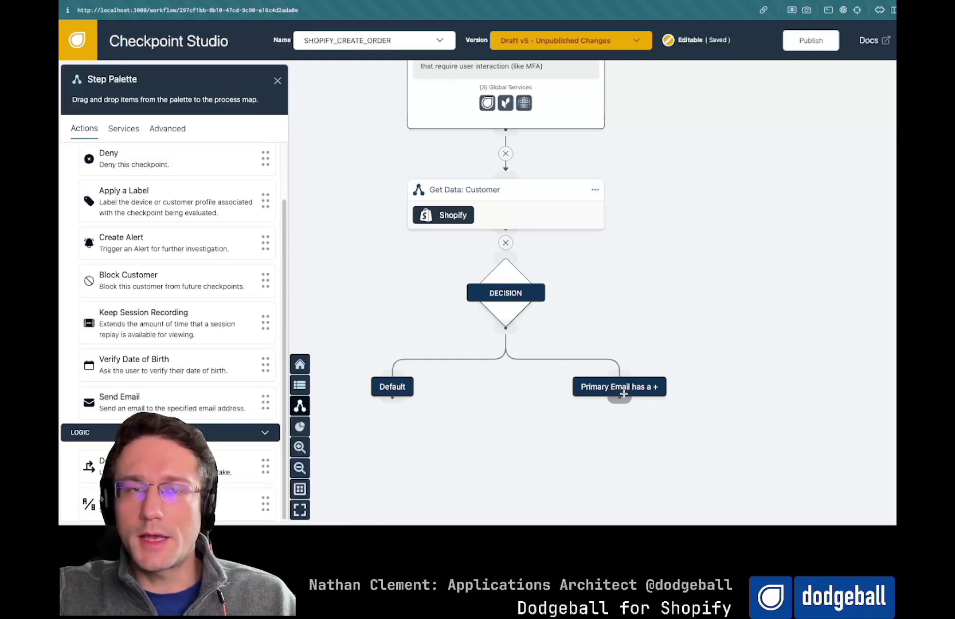
- On the "Primary Email has a +" path, add Shopify's Update Fraud Analysis with risk level High Risk, followed by Cancel Order
{"action": "left_click_drag", "start_coordinate": [158, 421], "coordinate": [609, 437]}
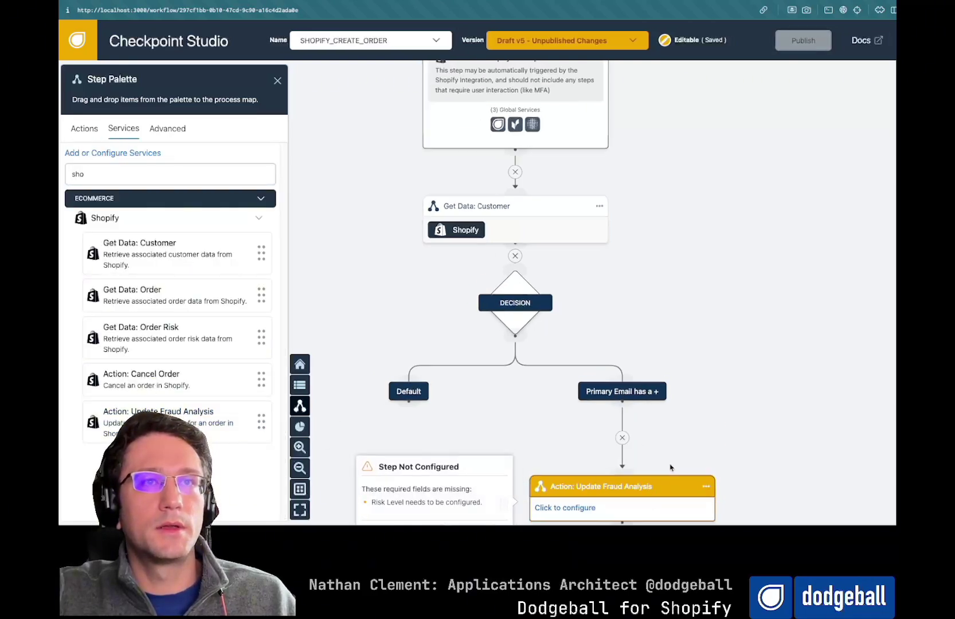
{"action": "left_click", "coordinate": [706, 486]}
{"action": "left_click", "coordinate": [740, 315]}
{"action": "left_click", "coordinate": [774, 462]}
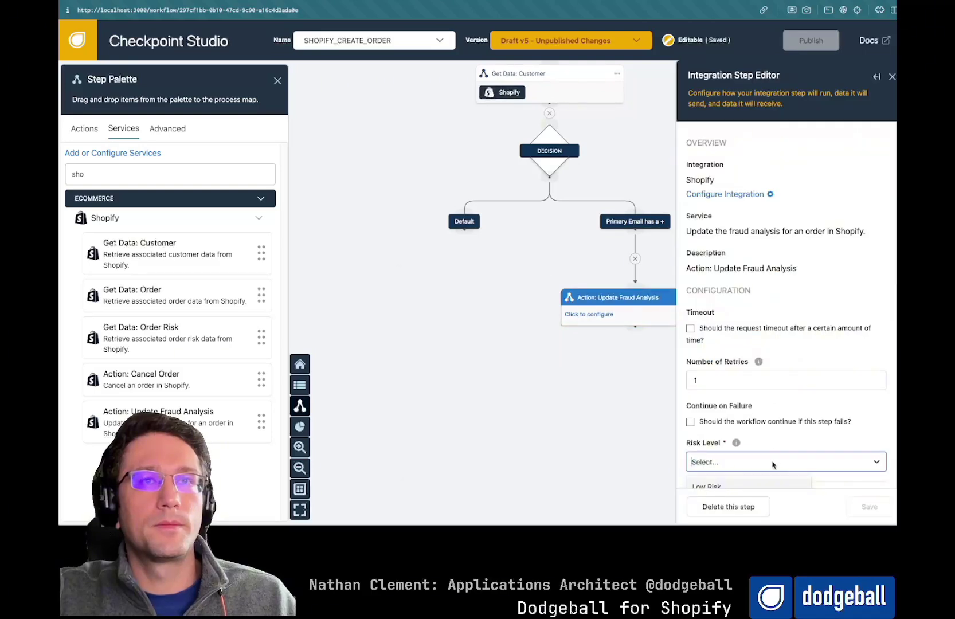
{"action": "left_click", "coordinate": [743, 470]}
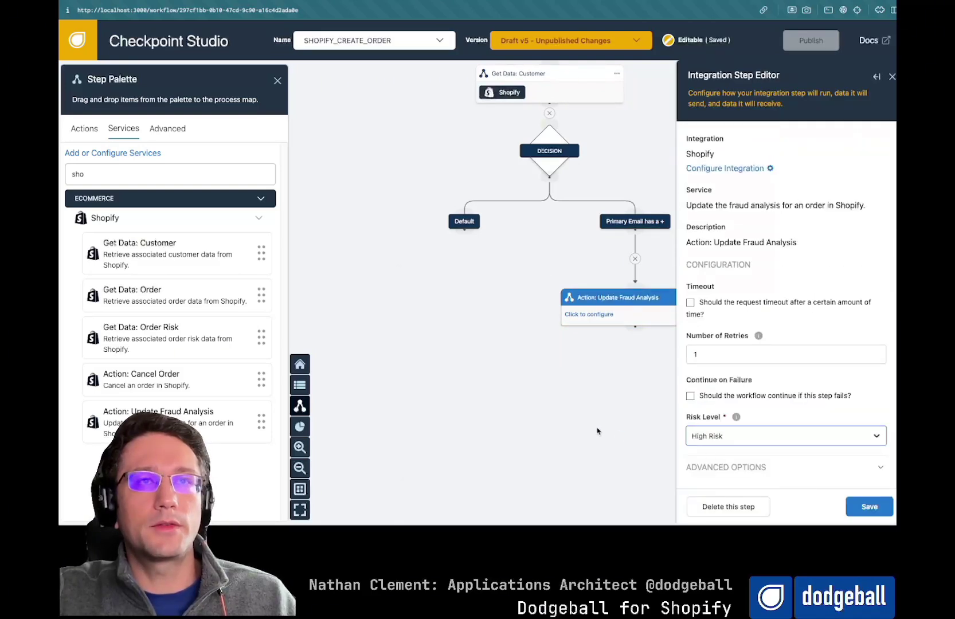
{"action": "left_click", "coordinate": [869, 506]}
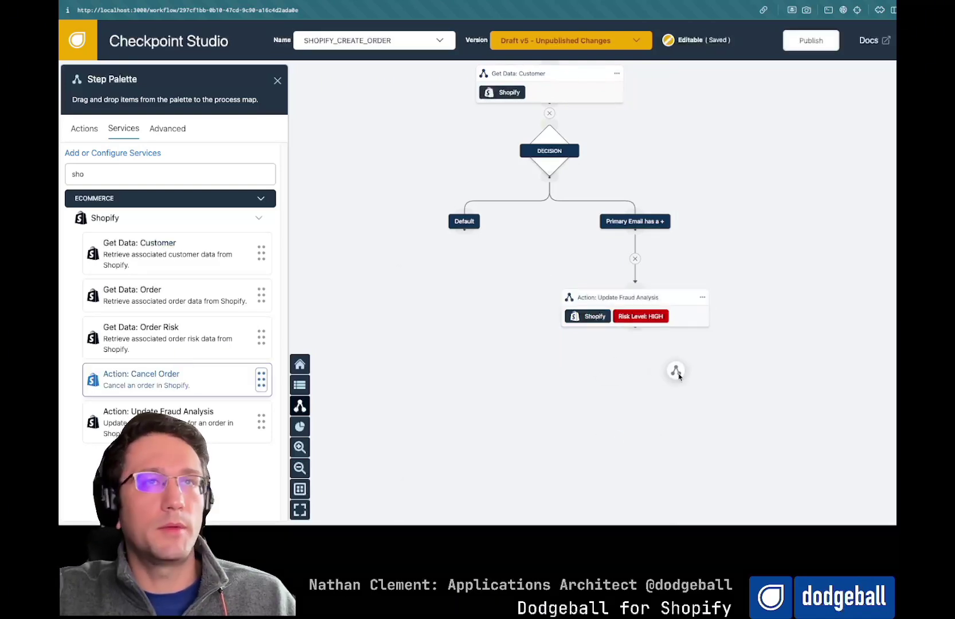
{"action": "left_click_drag", "start_coordinate": [679, 376], "coordinate": [677, 374]}
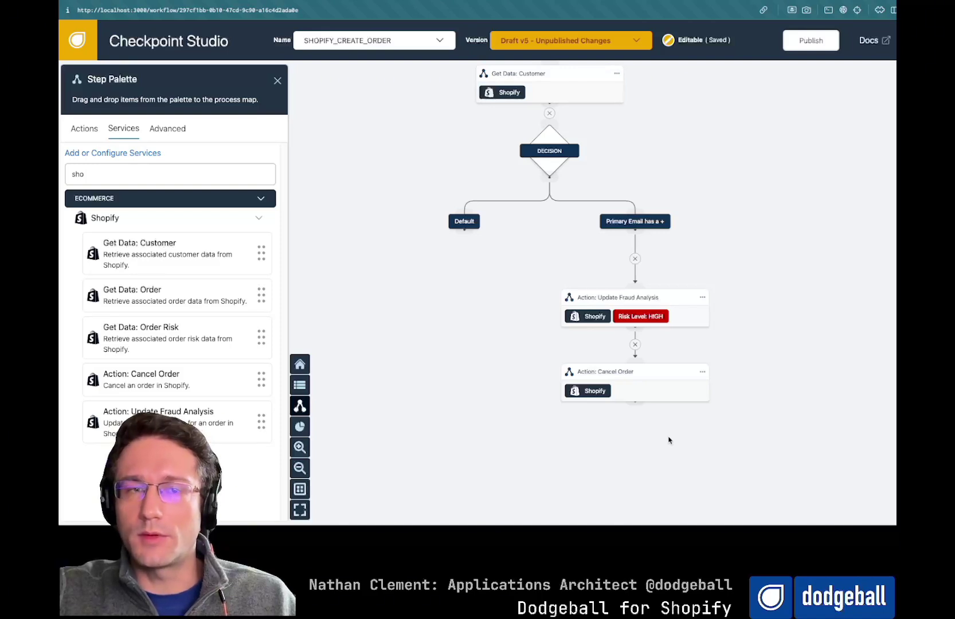
- Search the services for "at" and add AtData's Get Fraud Risk to the decision's Default path
{"action": "key", "text": "ctrl+a"}
{"action": "type", "text": "at"}
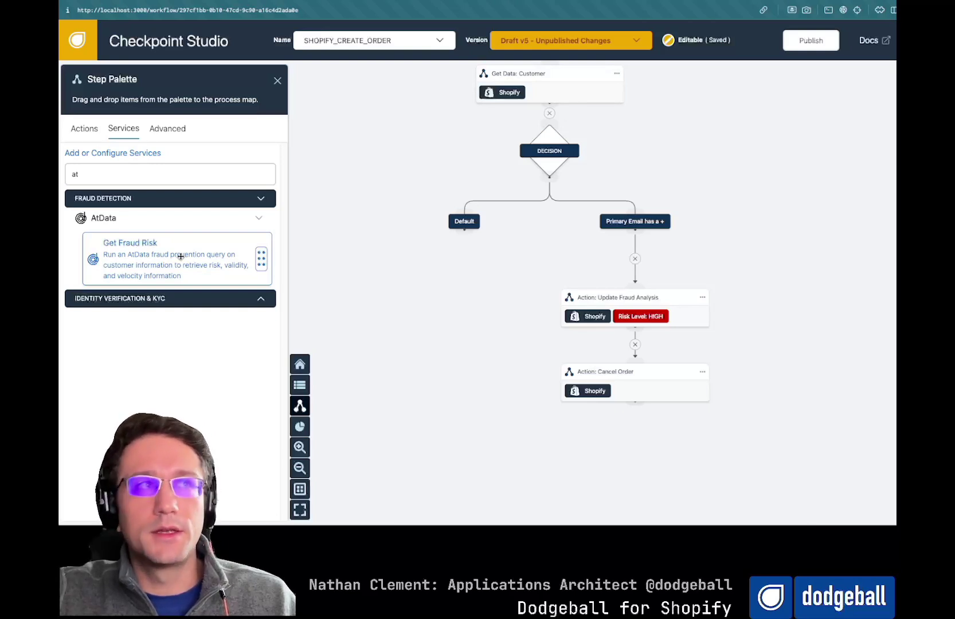
{"action": "left_click_drag", "start_coordinate": [181, 256], "coordinate": [469, 241]}
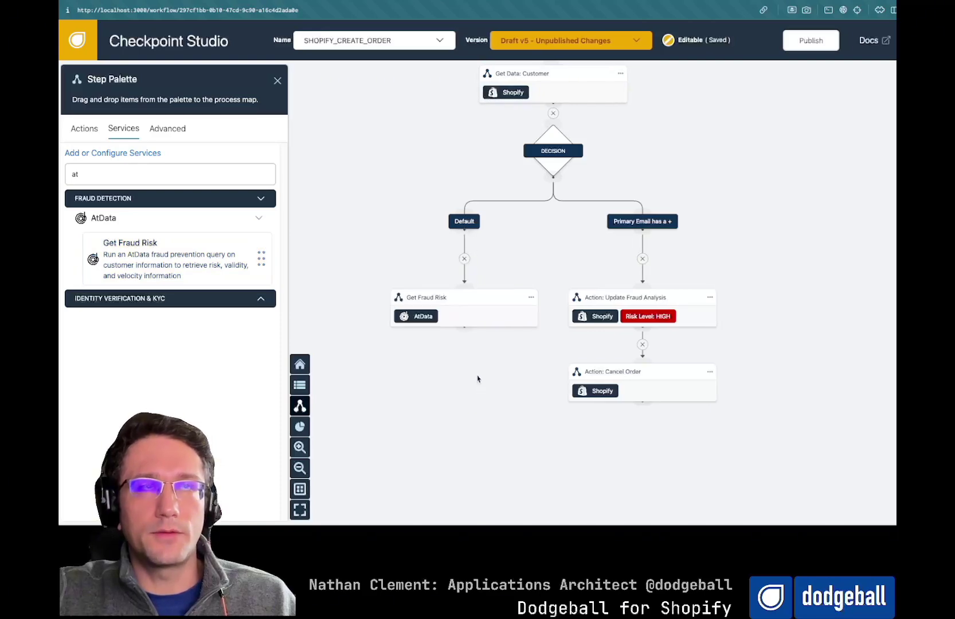
- Add a decision below Get Fraud Risk with the paths "Email is Invalid" and "Email is High Risk", and save it
{"action": "left_click", "coordinate": [84, 127]}
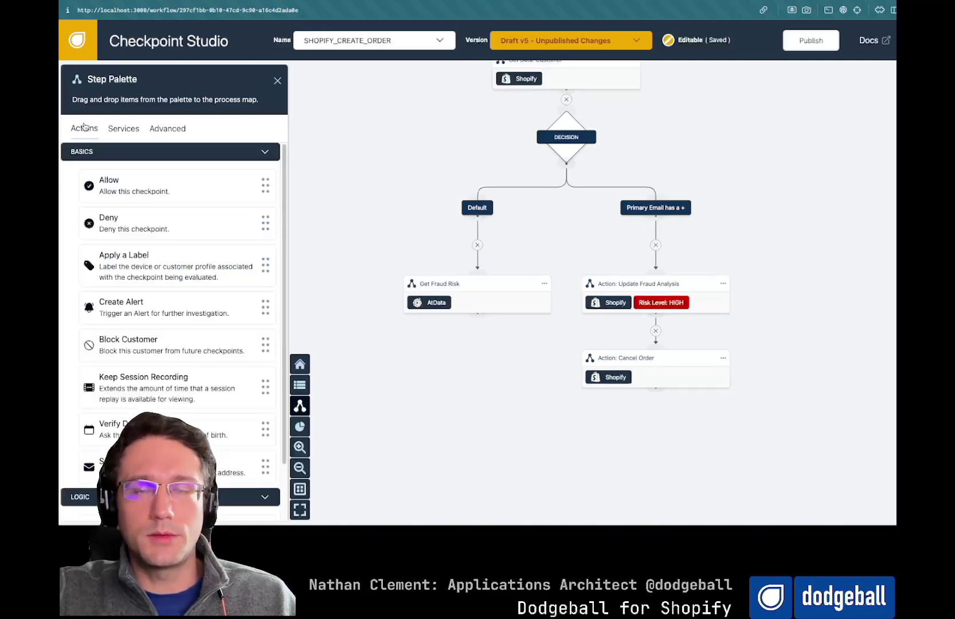
{"action": "scroll", "coordinate": [149, 280], "scroll_direction": "down", "scroll_amount": 1}
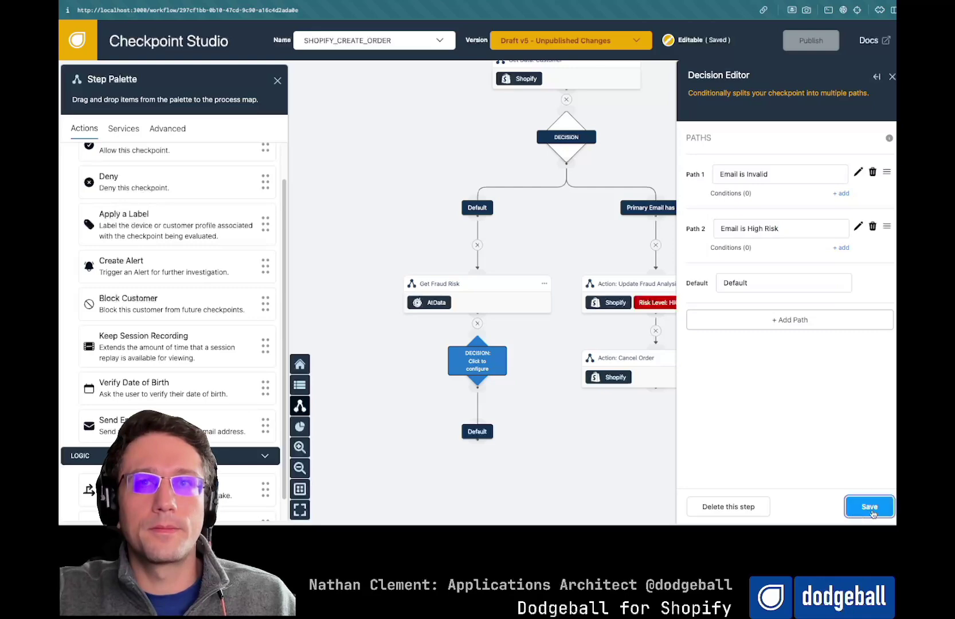
{"action": "left_click", "coordinate": [869, 507]}
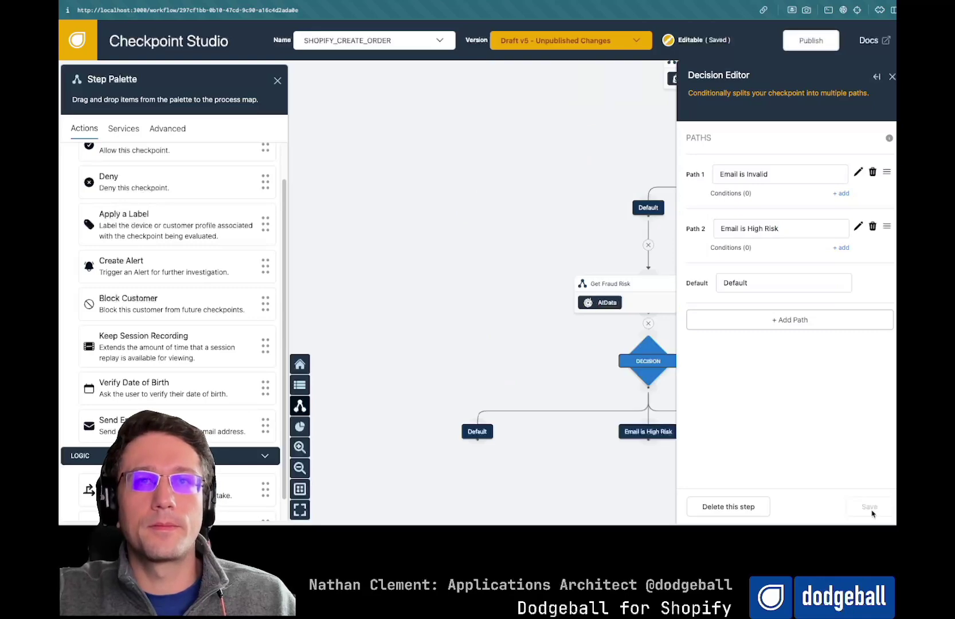
- Give the "Email is Invalid" path a condition matching atData.getFraudRisk.outputs.emailValidation.status to "invalid"
{"action": "left_click", "coordinate": [841, 194]}
{"action": "type", "text": "validation"}
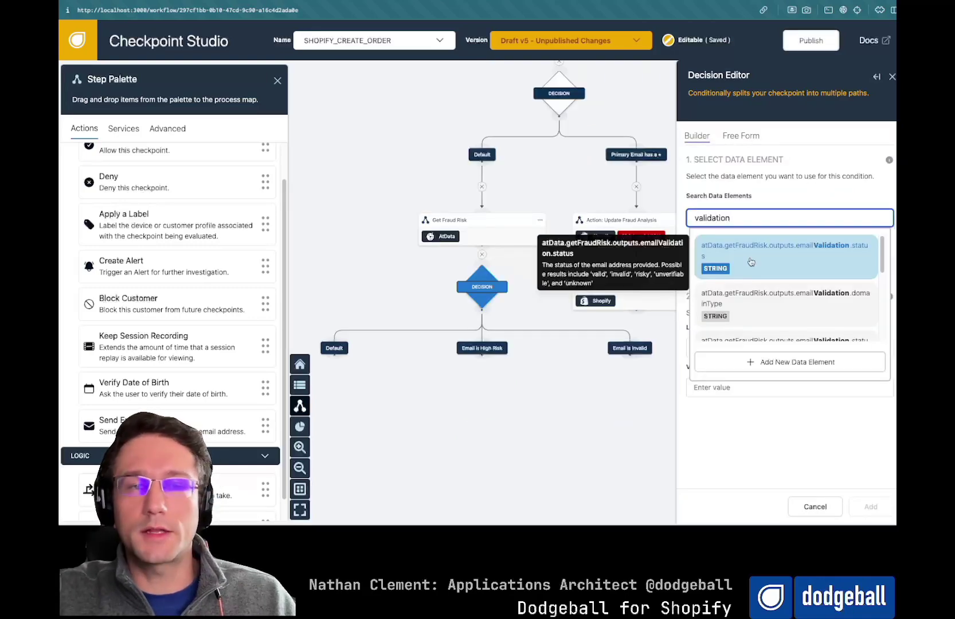
{"action": "left_click", "coordinate": [769, 262]}
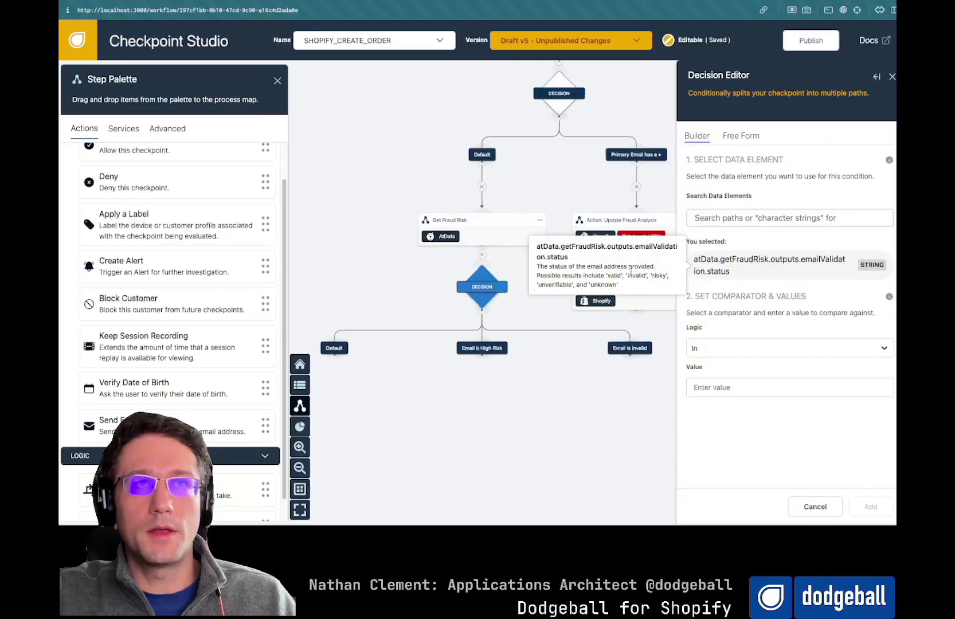
{"action": "double_click", "coordinate": [636, 274]}
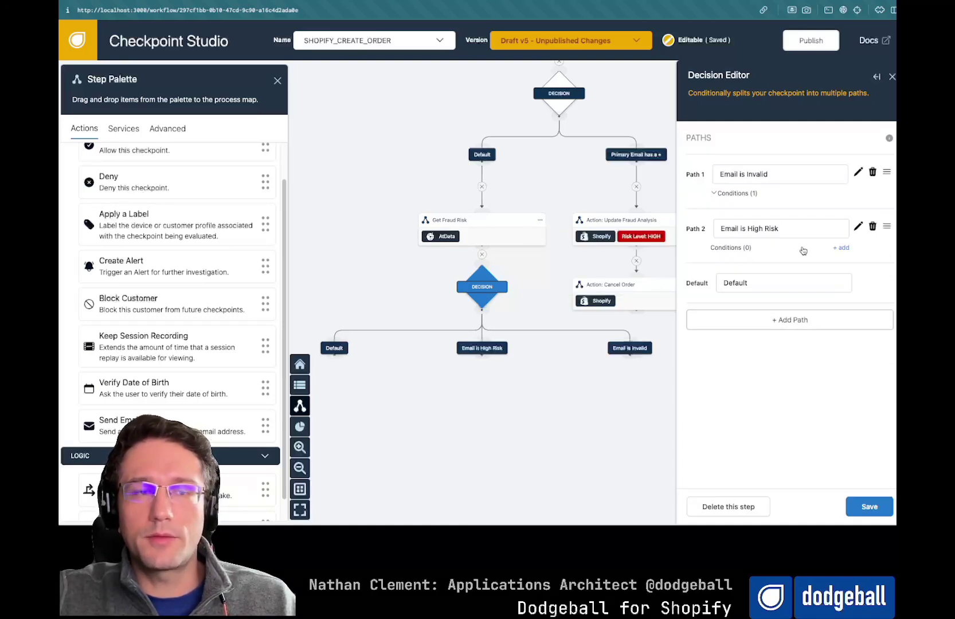
- Give the "Email is High Risk" path the condition atData.getFraudRisk.outputs.risk.score greater than or equal to 75, and save the decision
{"action": "left_click", "coordinate": [840, 248]}
{"action": "left_click", "coordinate": [790, 232]}
{"action": "type", "text": "riskscore"}
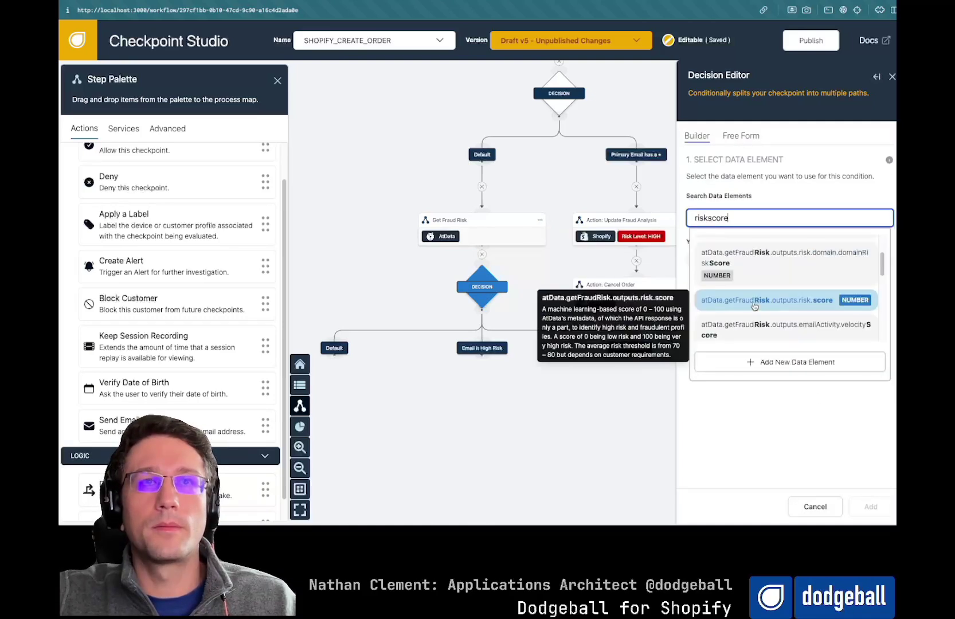
{"action": "left_click", "coordinate": [739, 298]}
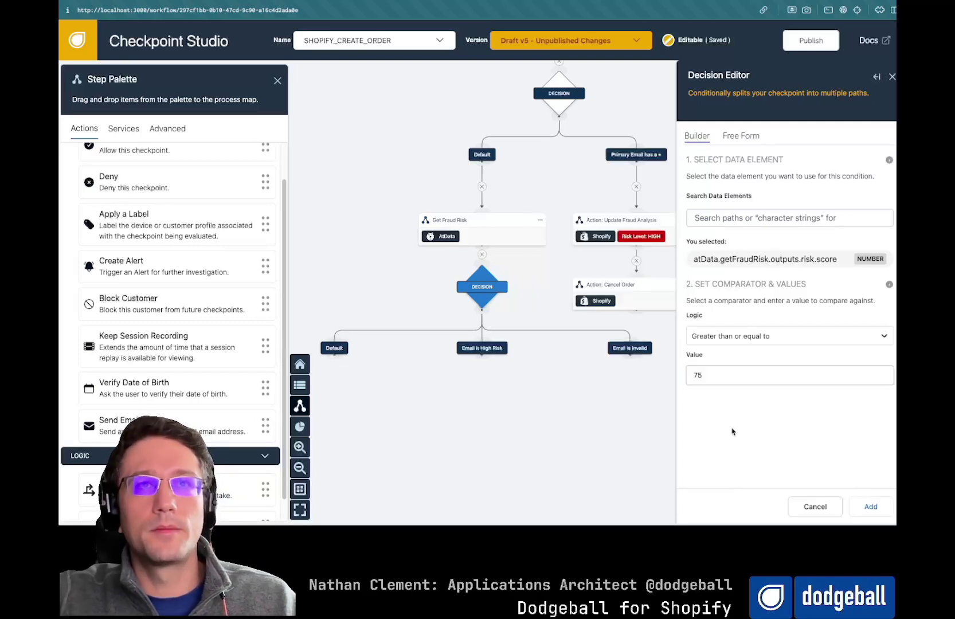
{"action": "left_click", "coordinate": [871, 508]}
{"action": "left_click", "coordinate": [870, 507]}
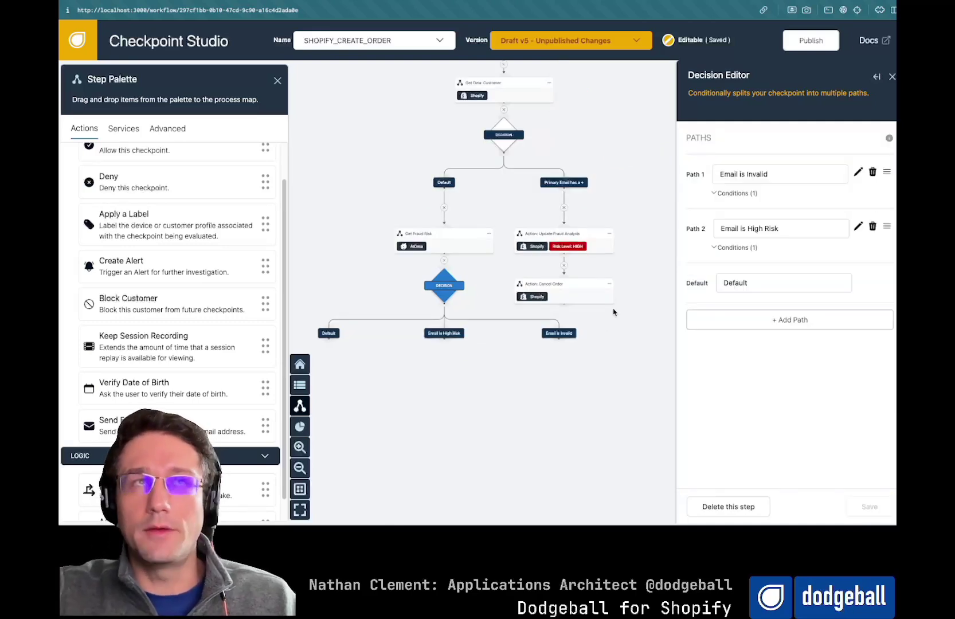
- Complete the flagged paths with Deny endings, copying high-risk Update Fraud Analysis to both email paths and Cancel Order to "Email is Invalid"
{"action": "left_click", "coordinate": [609, 234]}
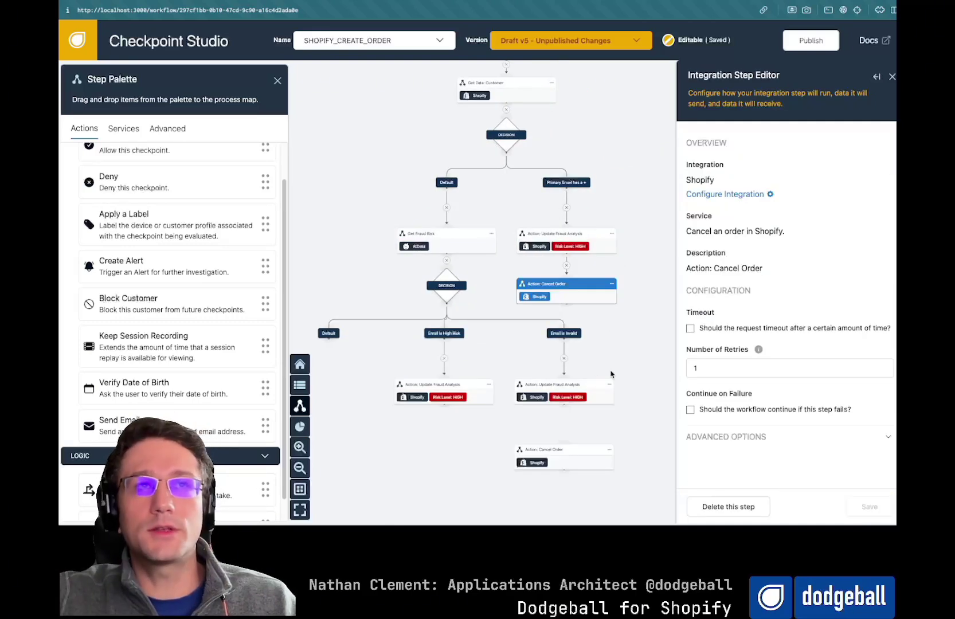
{"action": "left_click_drag", "start_coordinate": [570, 411], "coordinate": [564, 449]}
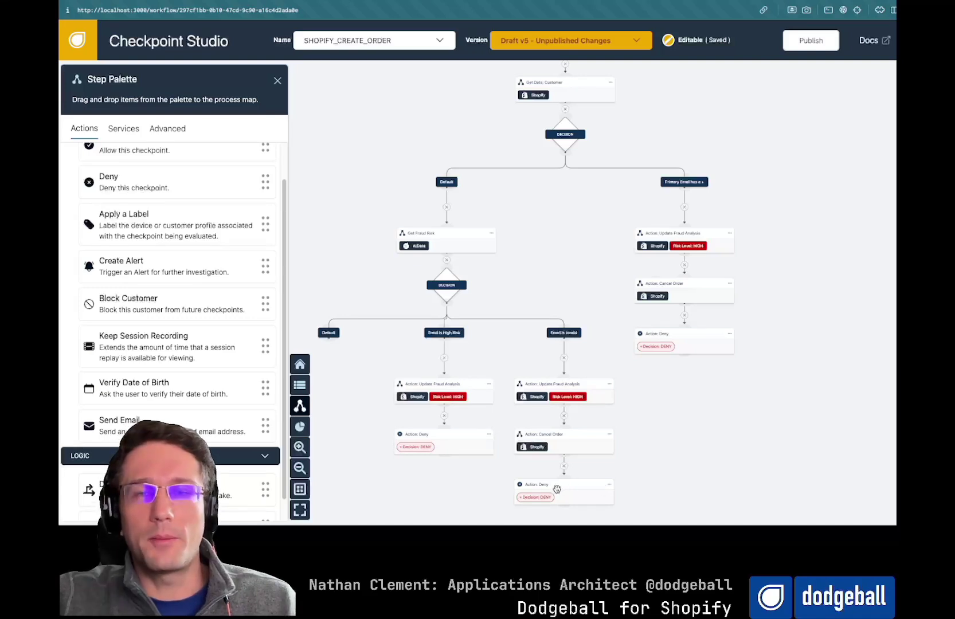
- Add an Allow action under the email decision's Default path and publish the checkpoint
{"action": "left_click_drag", "start_coordinate": [451, 492], "coordinate": [622, 412]}
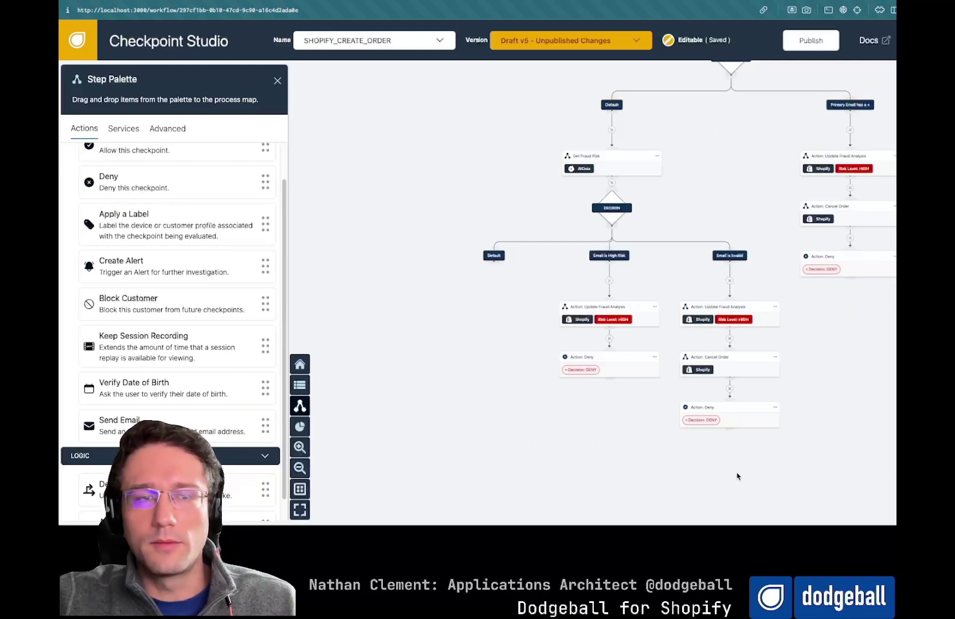
{"action": "scroll", "coordinate": [229, 212], "scroll_direction": "up", "scroll_amount": 2}
{"action": "left_click_drag", "start_coordinate": [228, 186], "coordinate": [499, 299]}
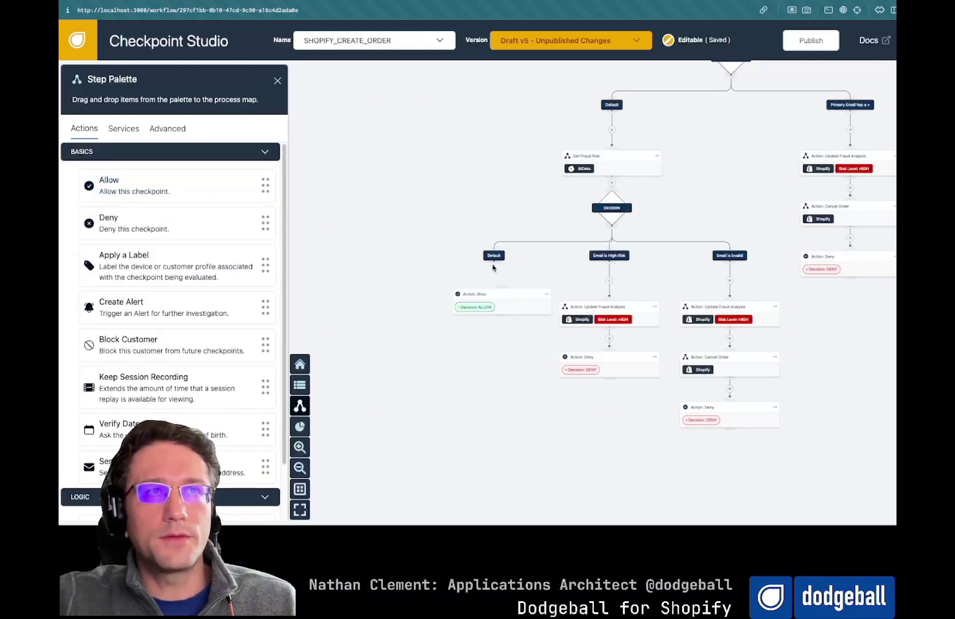
{"action": "left_click", "coordinate": [801, 41]}
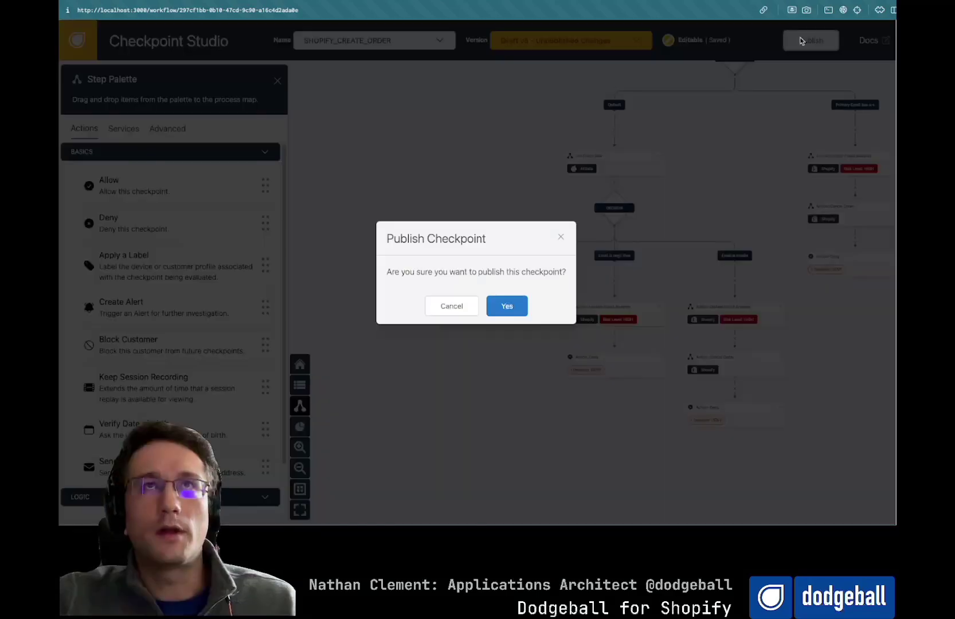
{"action": "left_click", "coordinate": [507, 306]}
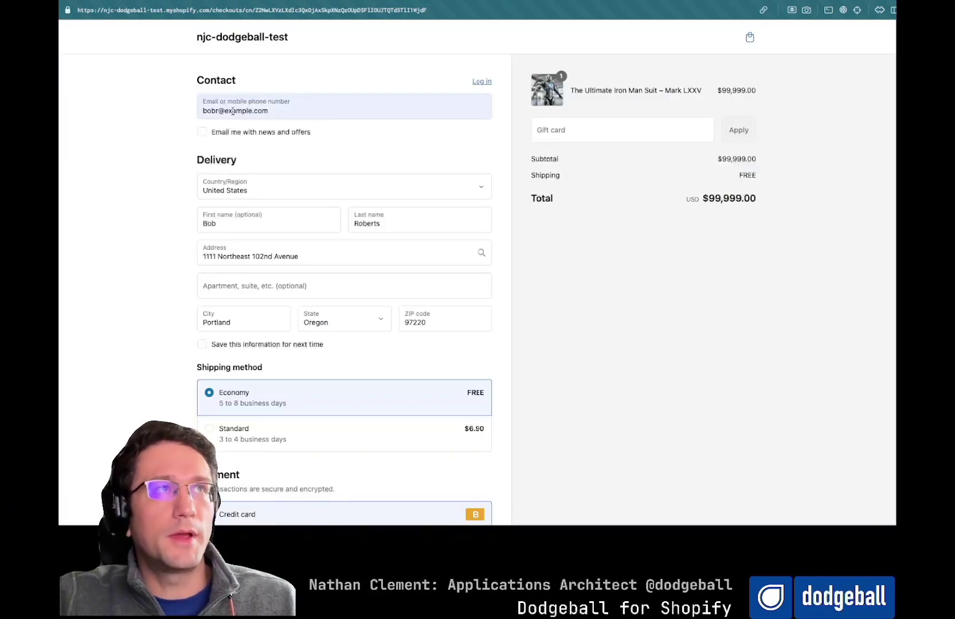
- Switch to the Shopify test store's checkout, pay for the prepared order, and review that order in Shopify admin
{"action": "scroll", "coordinate": [158, 175], "scroll_direction": "down", "scroll_amount": 5}
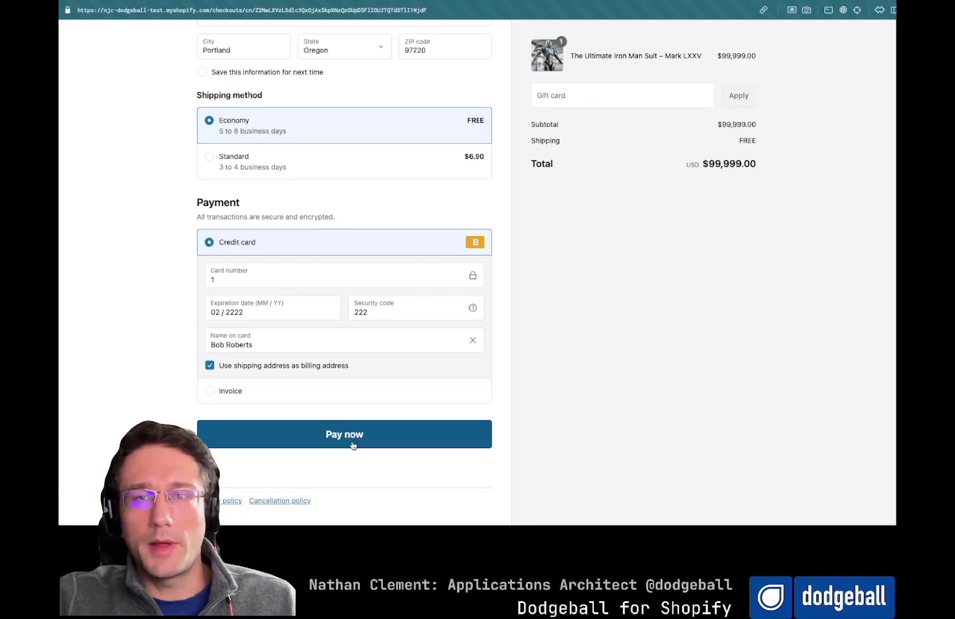
{"action": "left_click", "coordinate": [353, 445]}
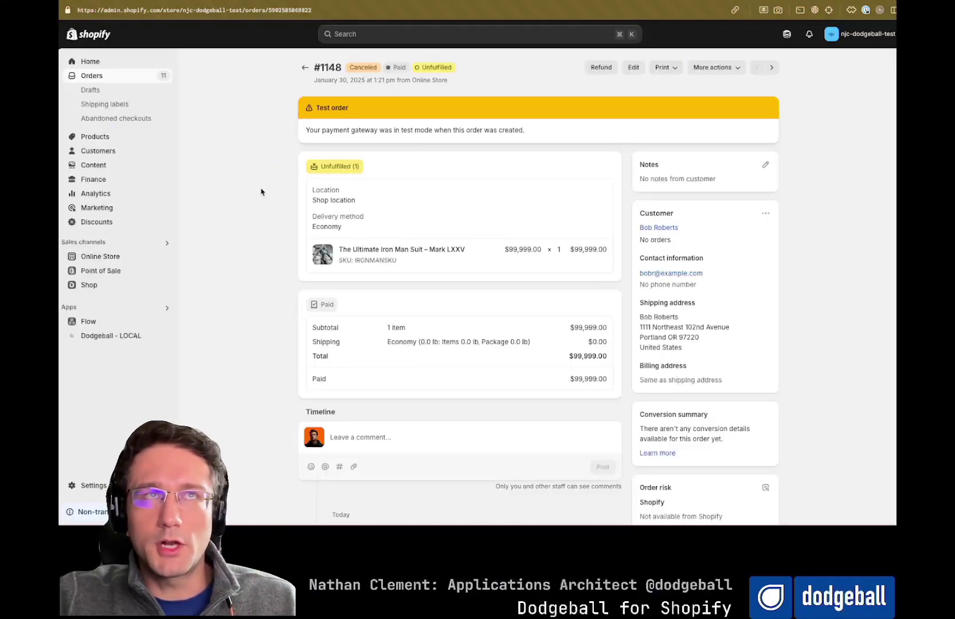
{"action": "scroll", "coordinate": [419, 367], "scroll_direction": "down", "scroll_amount": 3}
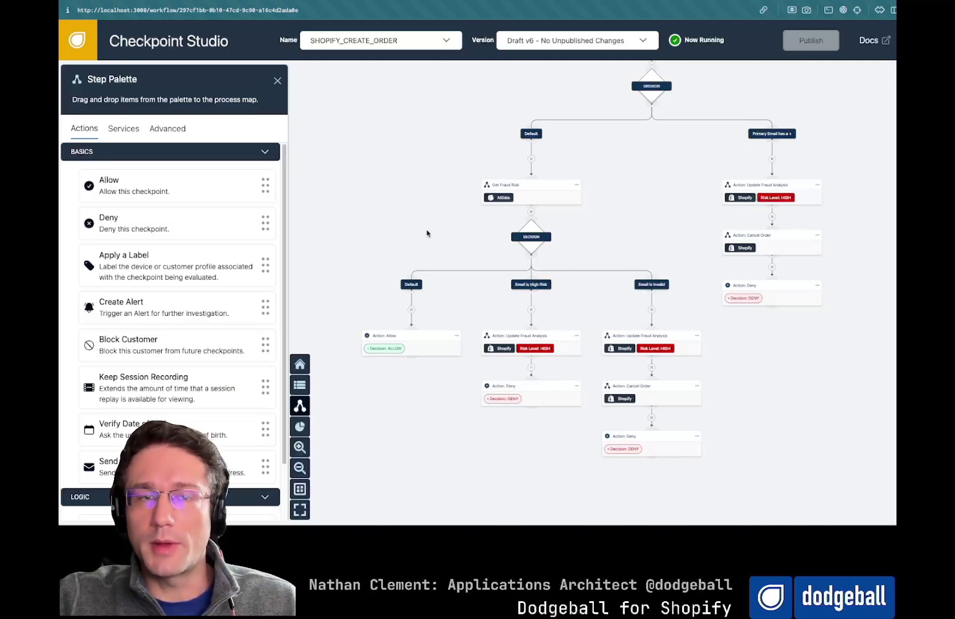
- Replace the Allow action under the email decision's Default path with Shopify's Get Data: Order
{"action": "left_click_drag", "start_coordinate": [376, 240], "coordinate": [390, 226]}
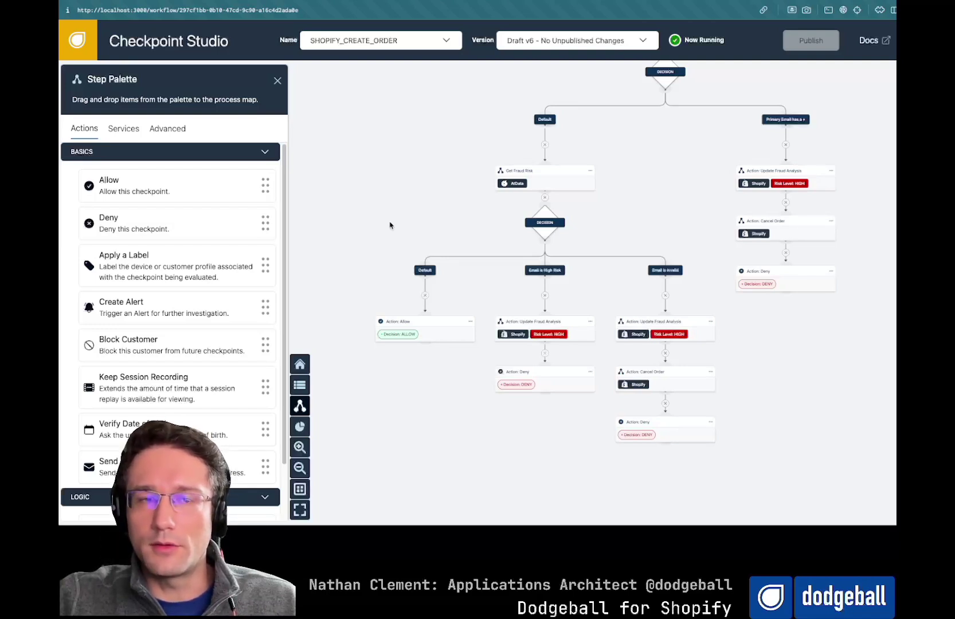
{"action": "left_click", "coordinate": [470, 321]}
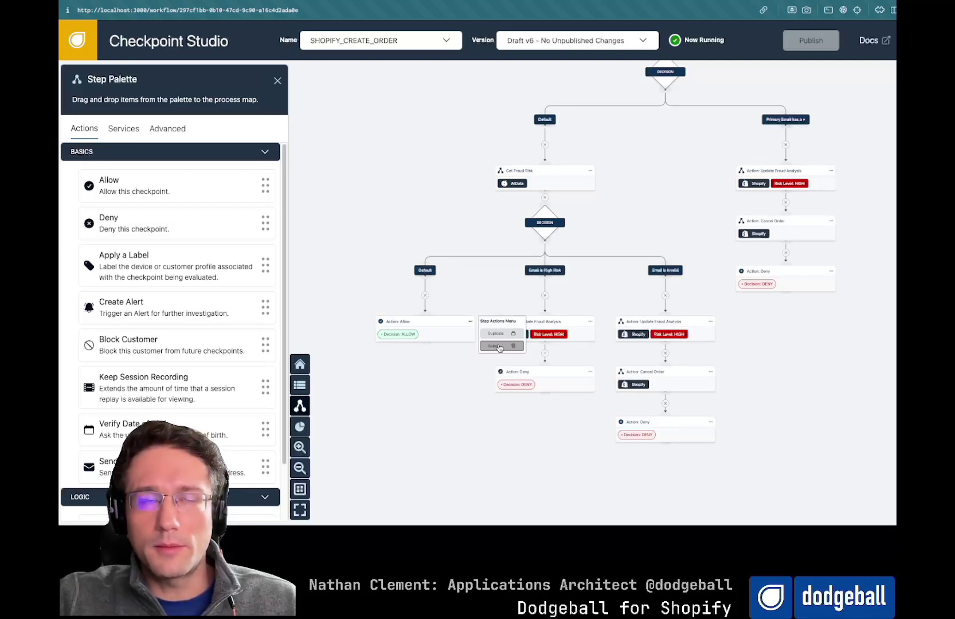
{"action": "left_click", "coordinate": [498, 347]}
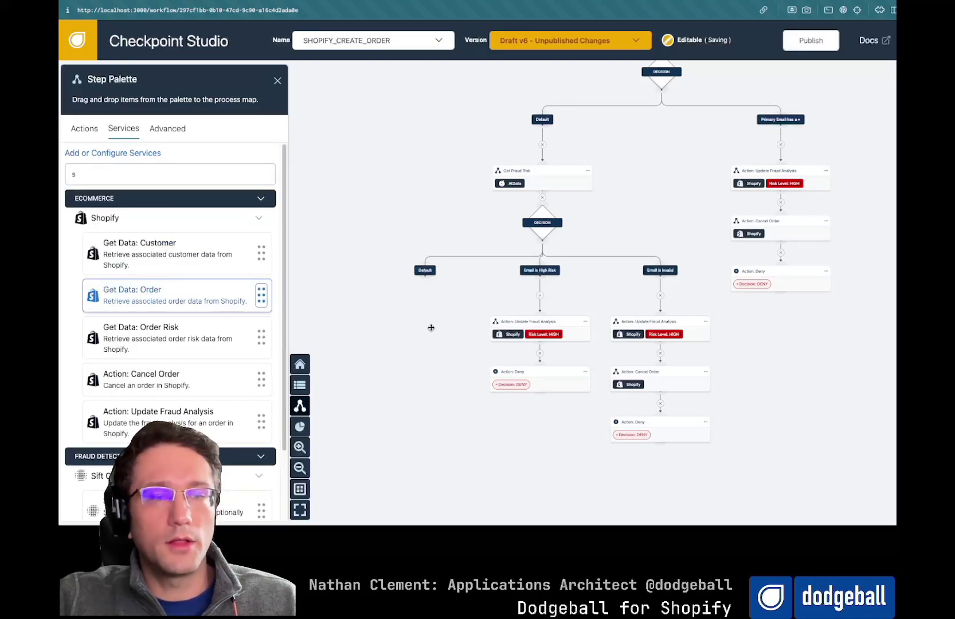
{"action": "left_click_drag", "start_coordinate": [431, 328], "coordinate": [430, 327]}
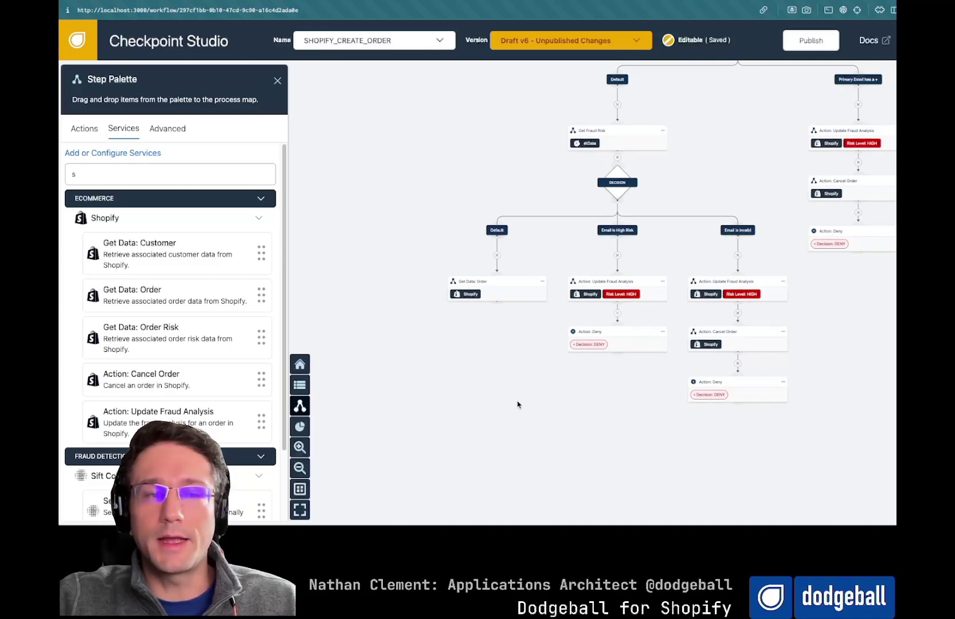
- Find the Sift services and connect a Send Event: Create Order step below Get Data: Order
{"action": "type", "text": "ift"}
{"action": "left_click_drag", "start_coordinate": [262, 254], "coordinate": [509, 348]}
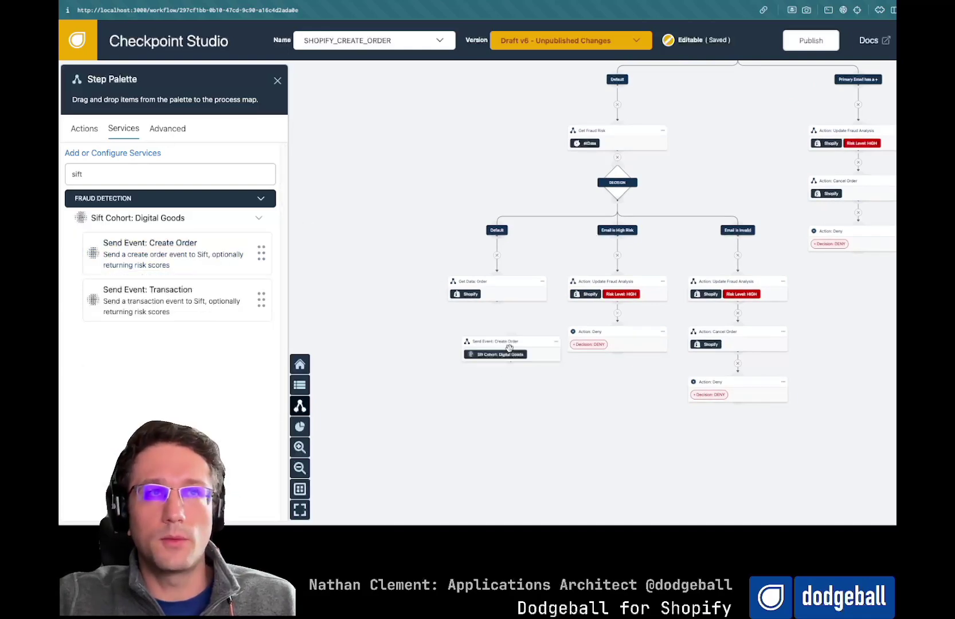
{"action": "left_click_drag", "start_coordinate": [497, 300], "coordinate": [511, 333]}
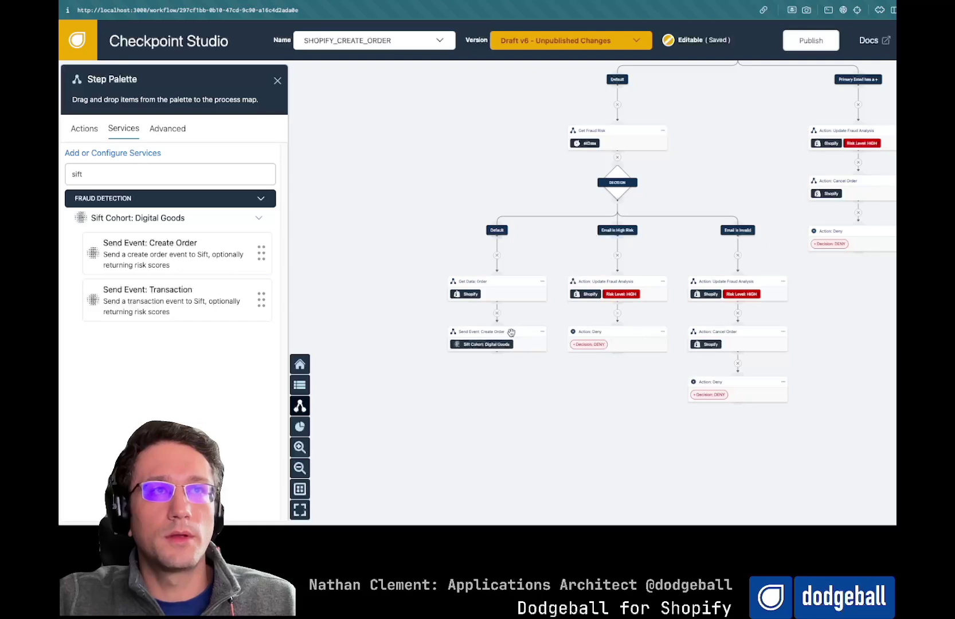
- Connect a decision below the Sift step and add High Risk, Medium Risk and Low Risk paths to it
{"action": "left_click_drag", "start_coordinate": [265, 466], "coordinate": [487, 400]}
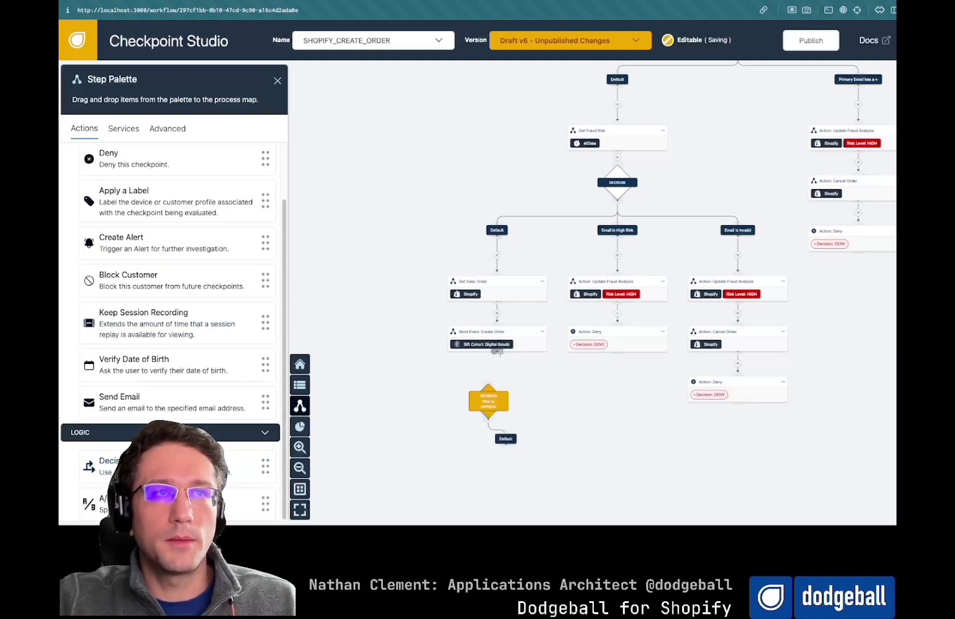
{"action": "left_click_drag", "start_coordinate": [496, 351], "coordinate": [488, 390]}
{"action": "left_click", "coordinate": [489, 388]}
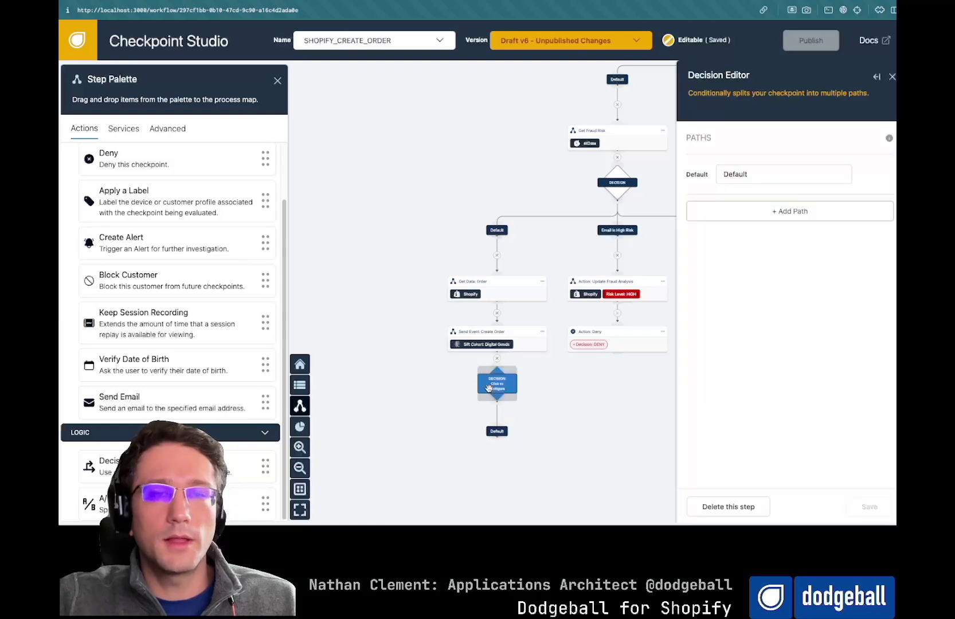
{"action": "left_click", "coordinate": [778, 216]}
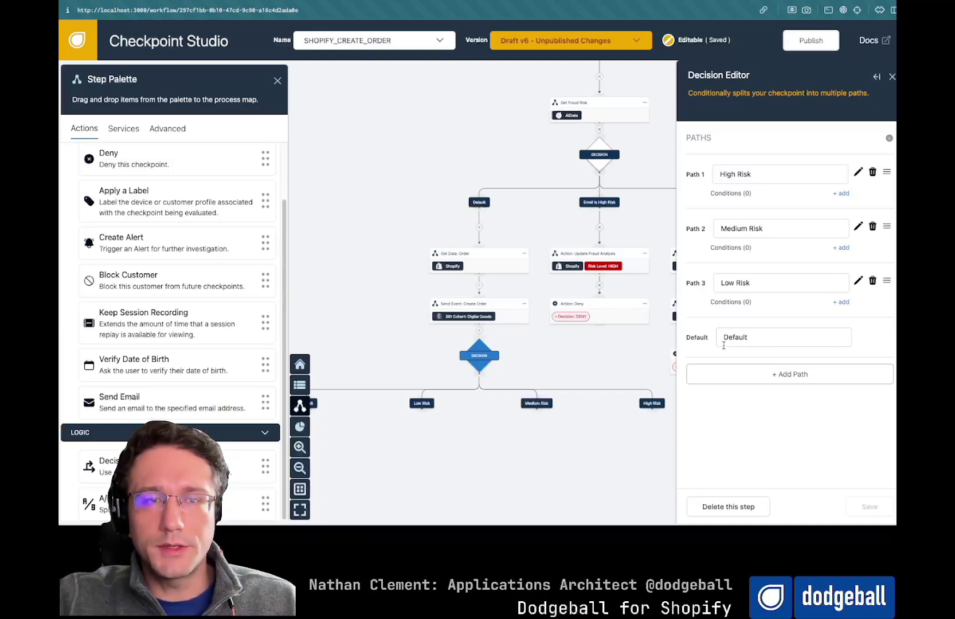
- Give the High Risk path the condition siftSendEventCreateOrder.outputs.paymentAbuse.score greater than or equal to .2
{"action": "left_click", "coordinate": [838, 194]}
{"action": "left_click", "coordinate": [781, 217]}
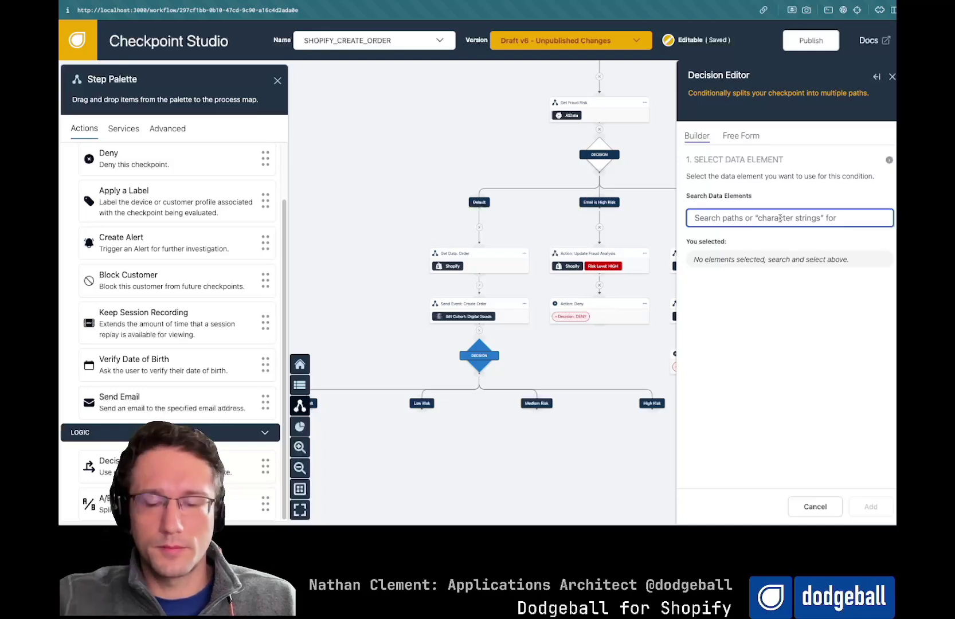
{"action": "type", "text": "paymentabuse"}
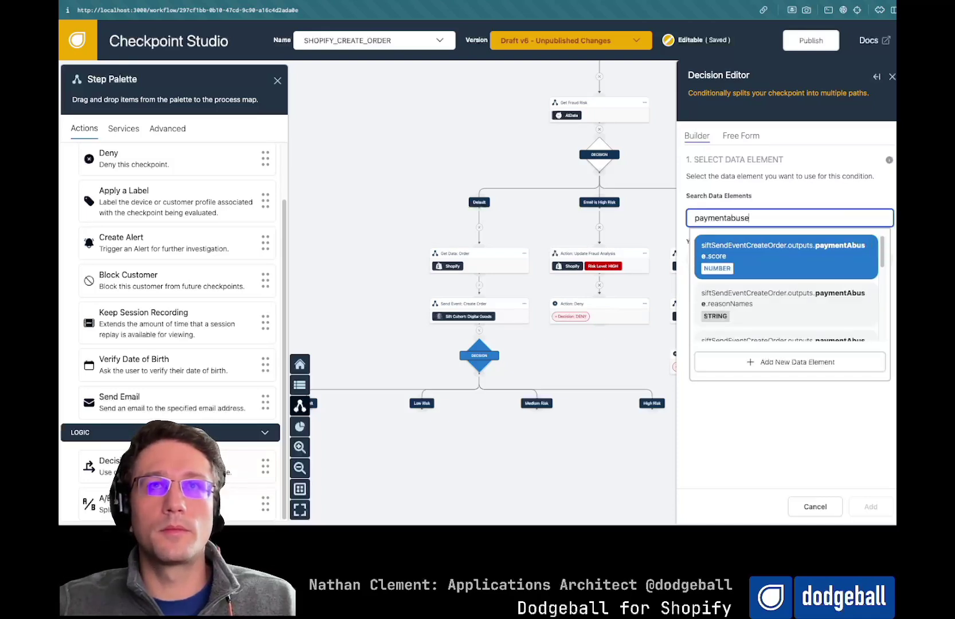
{"action": "left_click", "coordinate": [778, 255]}
{"action": "left_click", "coordinate": [731, 250]}
{"action": "left_click", "coordinate": [790, 388]}
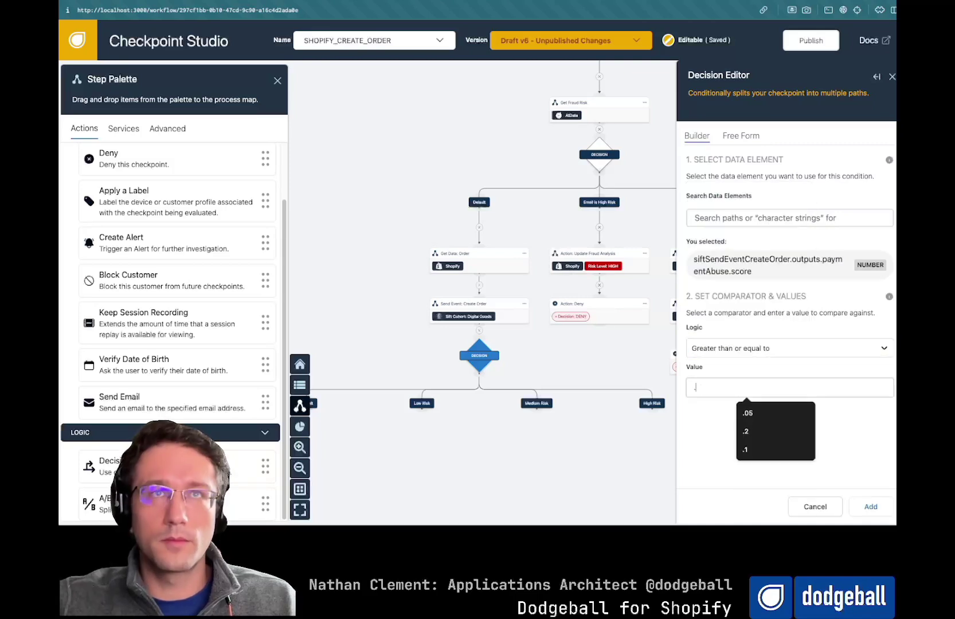
{"action": "type", "text": ".2"}
{"action": "key", "text": "Return"}
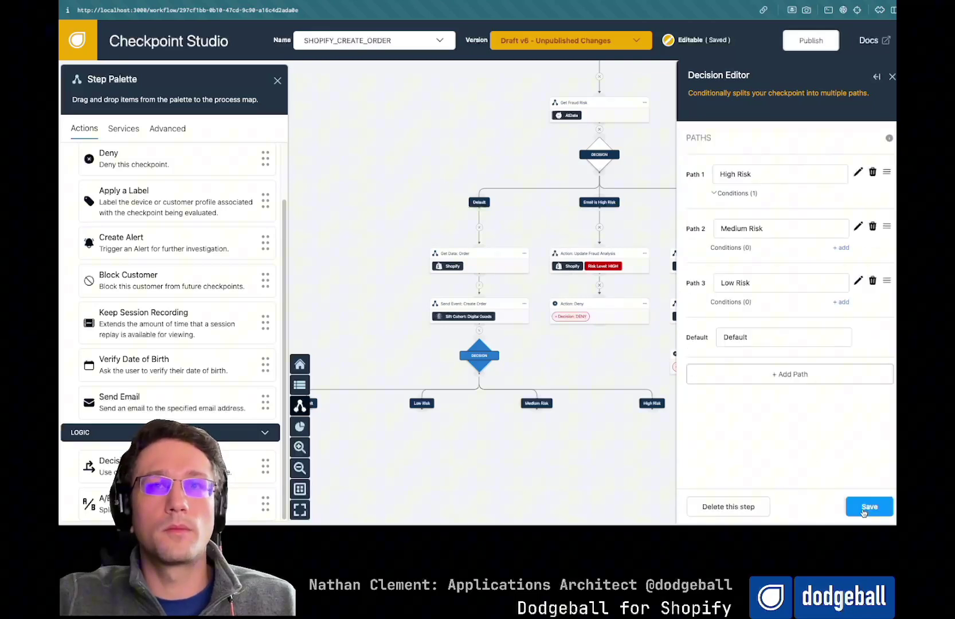
- Give the Medium Risk path the condition siftSendEventCreateOrder.outputs.paymentAbuse.score greater than or equal to .5
{"action": "left_click", "coordinate": [791, 283]}
{"action": "type", "text": "p"}
{"action": "left_click", "coordinate": [782, 255]}
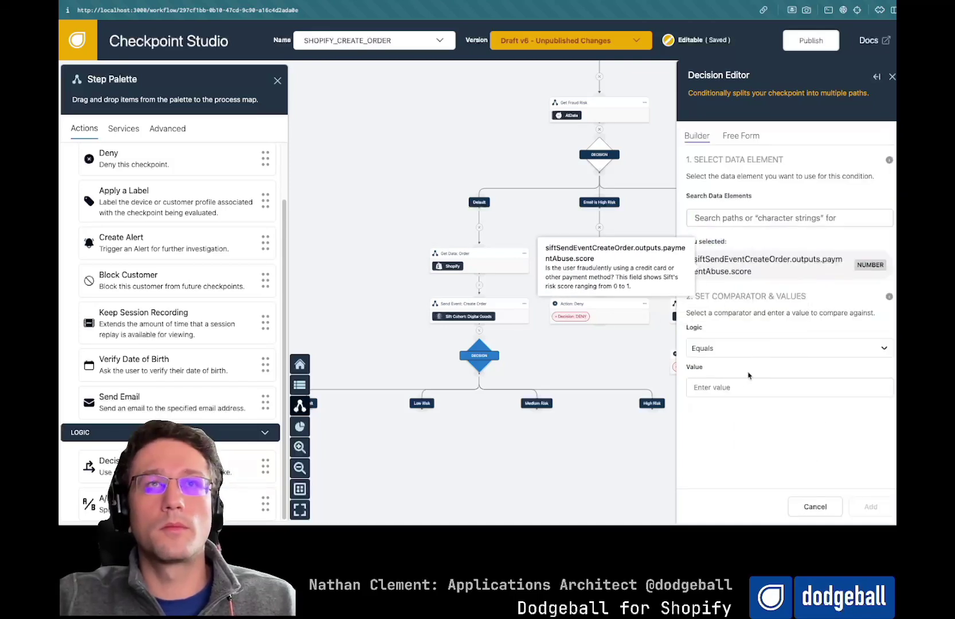
{"action": "left_click", "coordinate": [740, 348]}
{"action": "left_click", "coordinate": [730, 249]}
{"action": "left_click", "coordinate": [790, 388]}
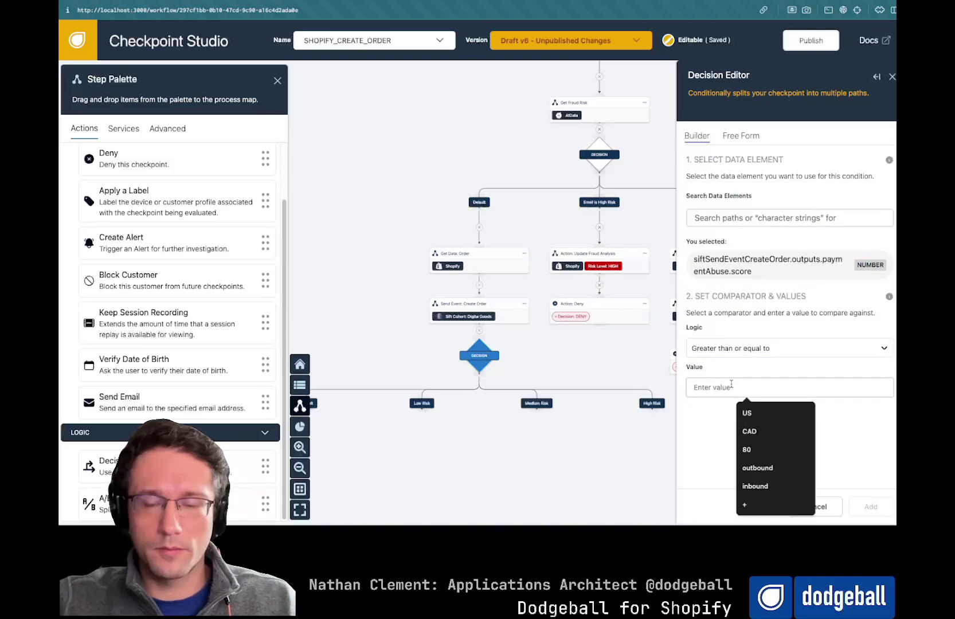
{"action": "type", "text": ".5"}
{"action": "left_click", "coordinate": [867, 508]}
{"action": "left_click", "coordinate": [866, 508]}
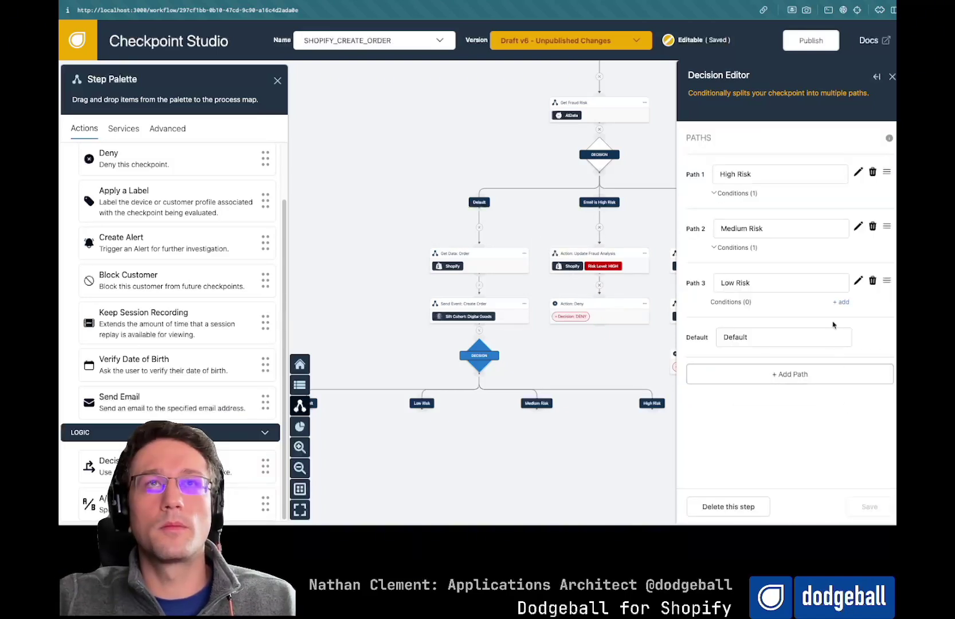
- Add a greater-than-or-equal-to condition on siftSendEventCreateOrder.outputs.paymentAbuse.score to the Low Risk path and save the decision
{"action": "left_click", "coordinate": [838, 305]}
{"action": "type", "text": "paymentabuse"}
{"action": "left_click", "coordinate": [786, 252]}
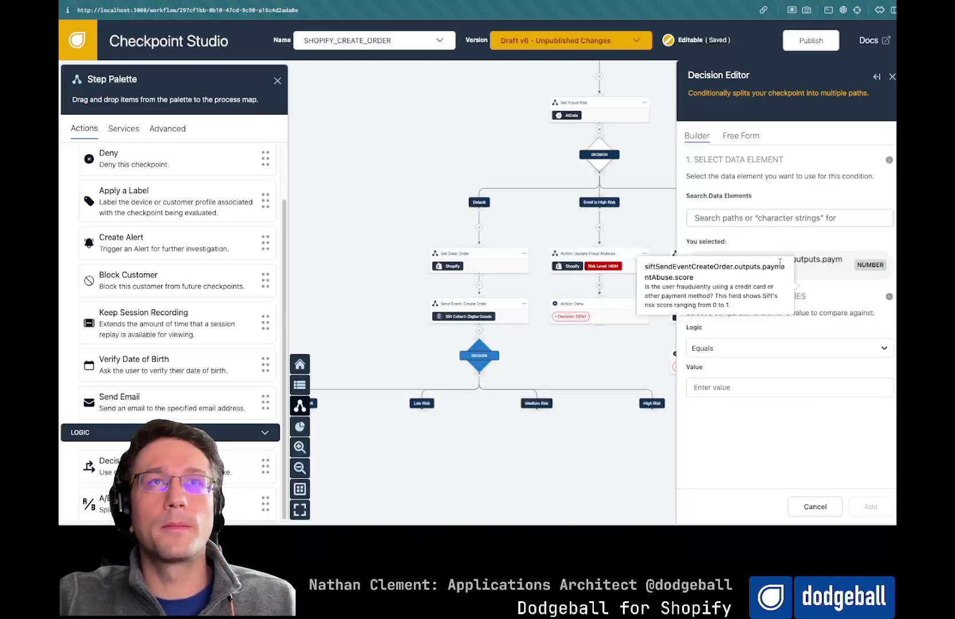
{"action": "left_click", "coordinate": [743, 348]}
{"action": "left_click", "coordinate": [731, 250]}
{"action": "left_click", "coordinate": [790, 387]}
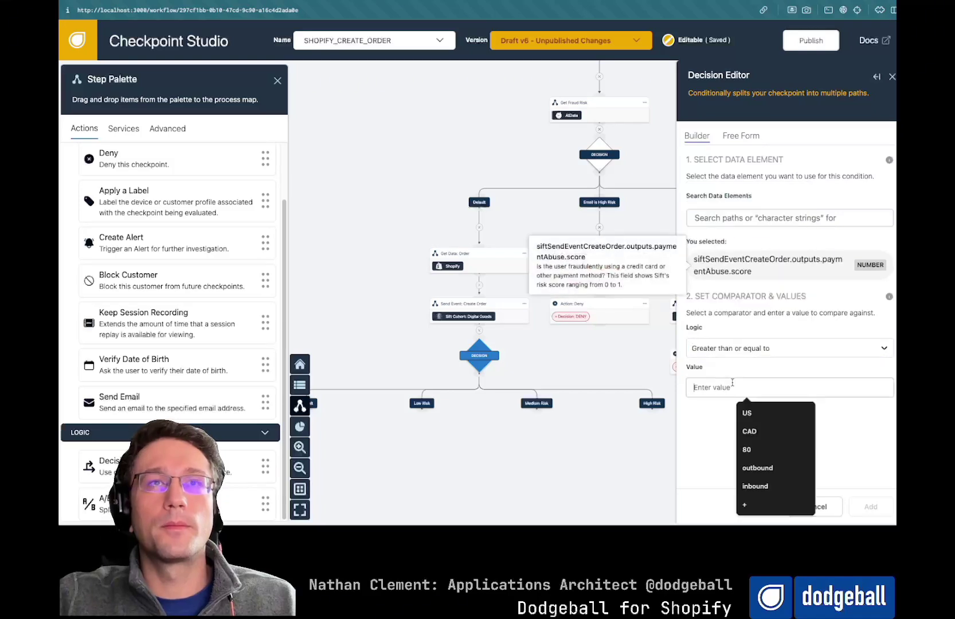
{"action": "left_click", "coordinate": [749, 407]}
{"action": "left_click", "coordinate": [869, 507]}
{"action": "left_click", "coordinate": [869, 507]}
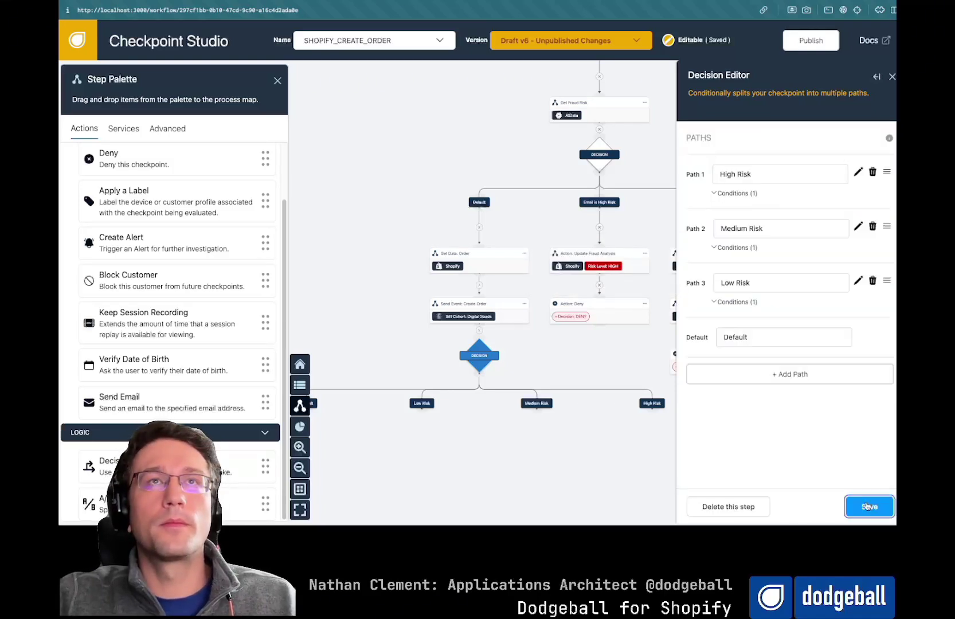
{"action": "left_click", "coordinate": [869, 507]}
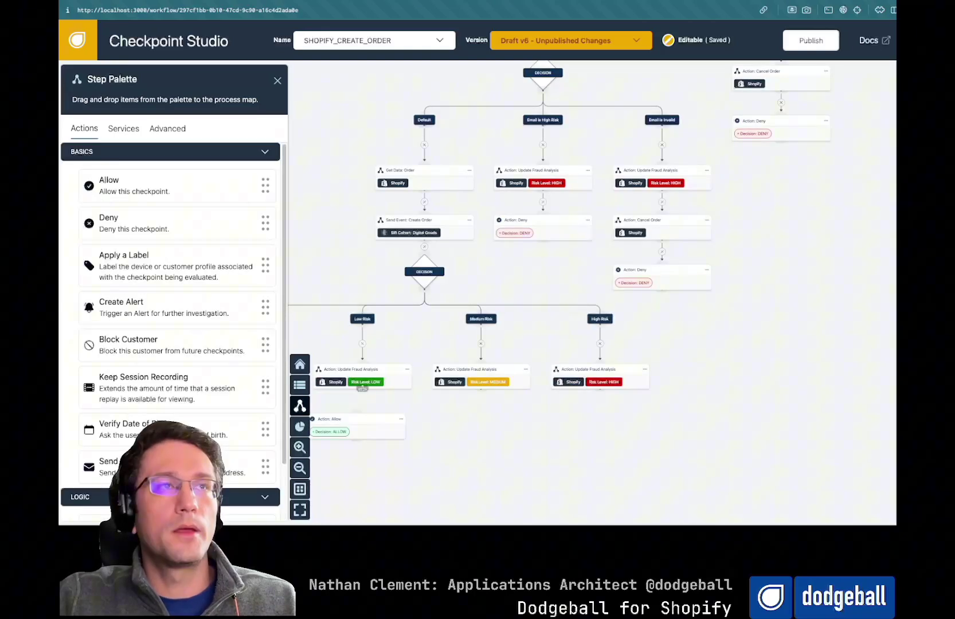
- End the Low Risk and Medium Risk paths with Allow and the High Risk path with Deny, below their Update Fraud Analysis actions
{"action": "left_click_drag", "start_coordinate": [362, 387], "coordinate": [358, 407]}
{"action": "left_click_drag", "start_coordinate": [232, 237], "coordinate": [604, 417]}
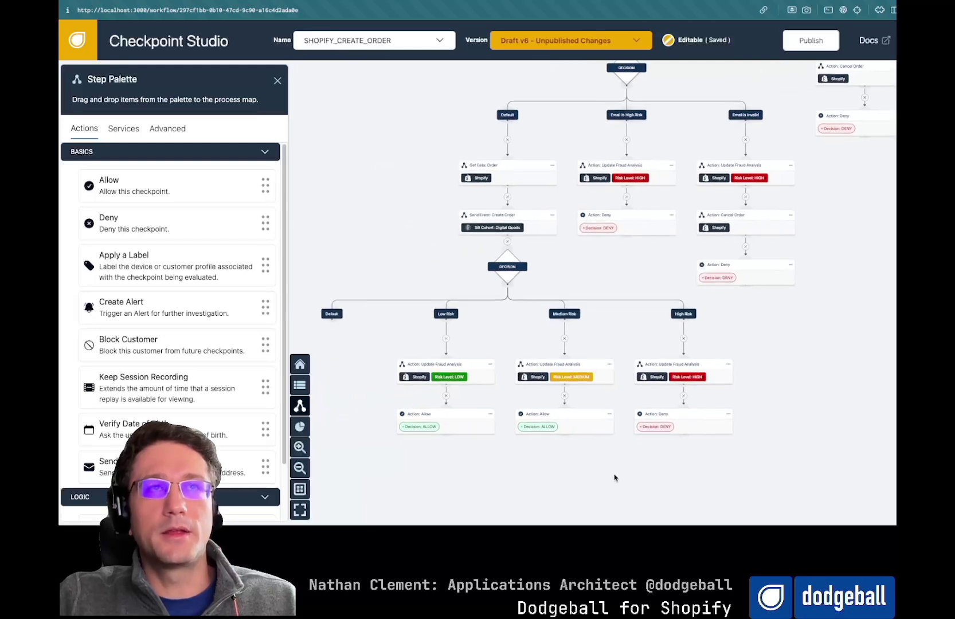
- Add Create Alert followed by Allow under the Sift decision's Default path, and fit the whole process map in view
{"action": "left_click_drag", "start_coordinate": [614, 478], "coordinate": [740, 451]}
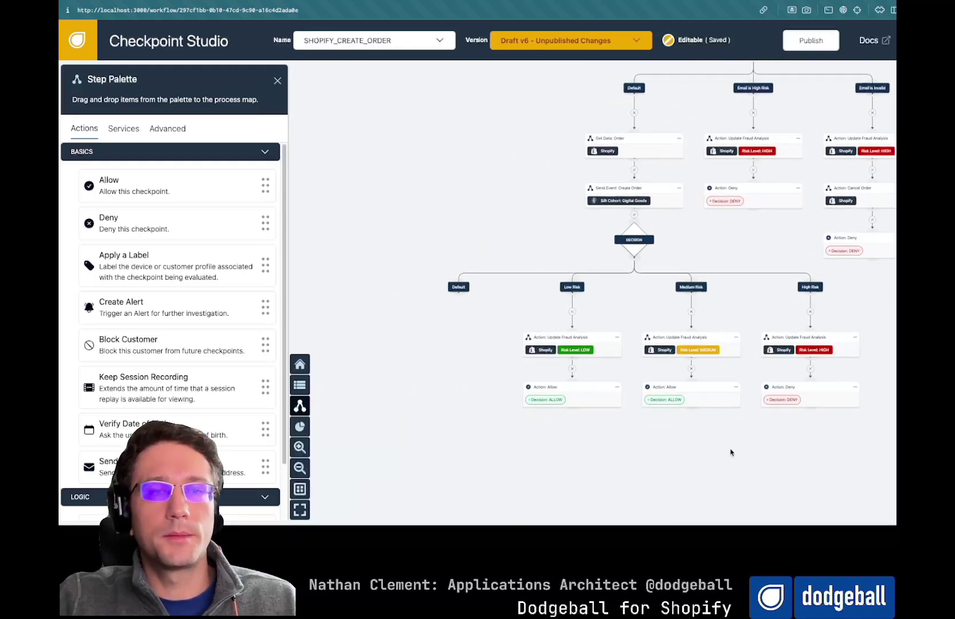
{"action": "left_click_drag", "start_coordinate": [265, 308], "coordinate": [457, 336]}
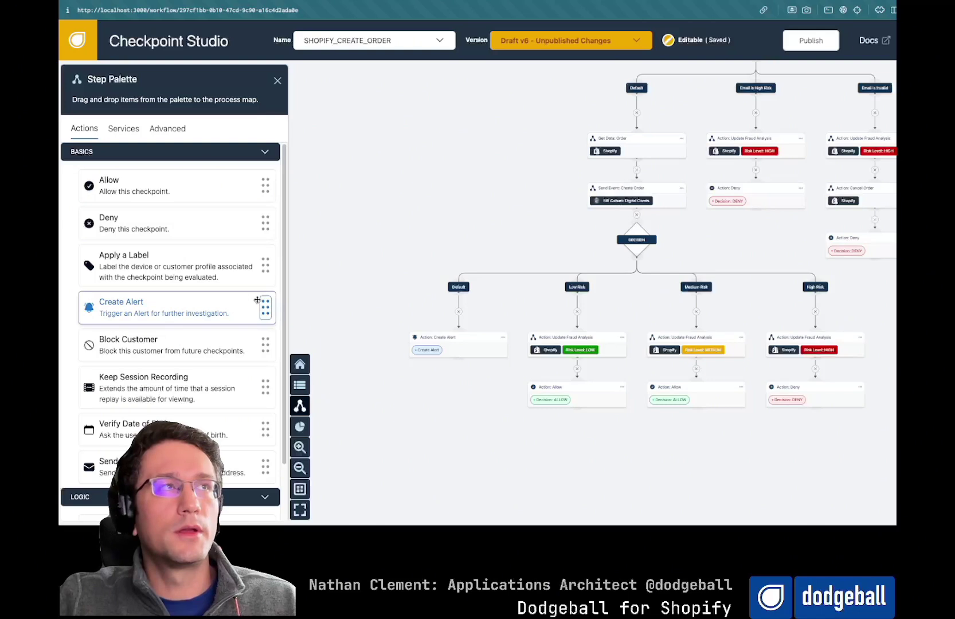
{"action": "left_click_drag", "start_coordinate": [198, 193], "coordinate": [460, 392]}
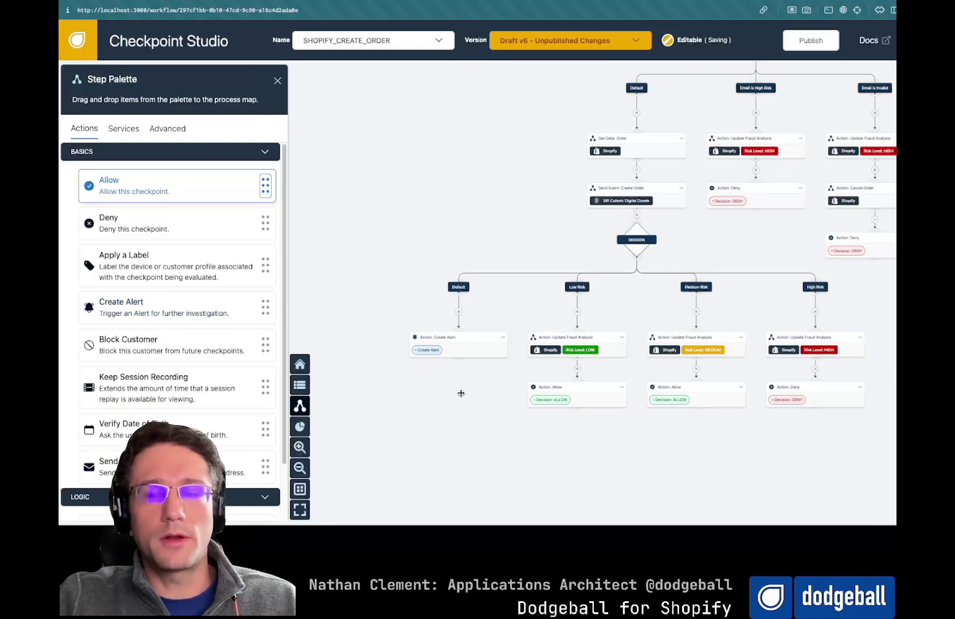
{"action": "left_click", "coordinate": [299, 489]}
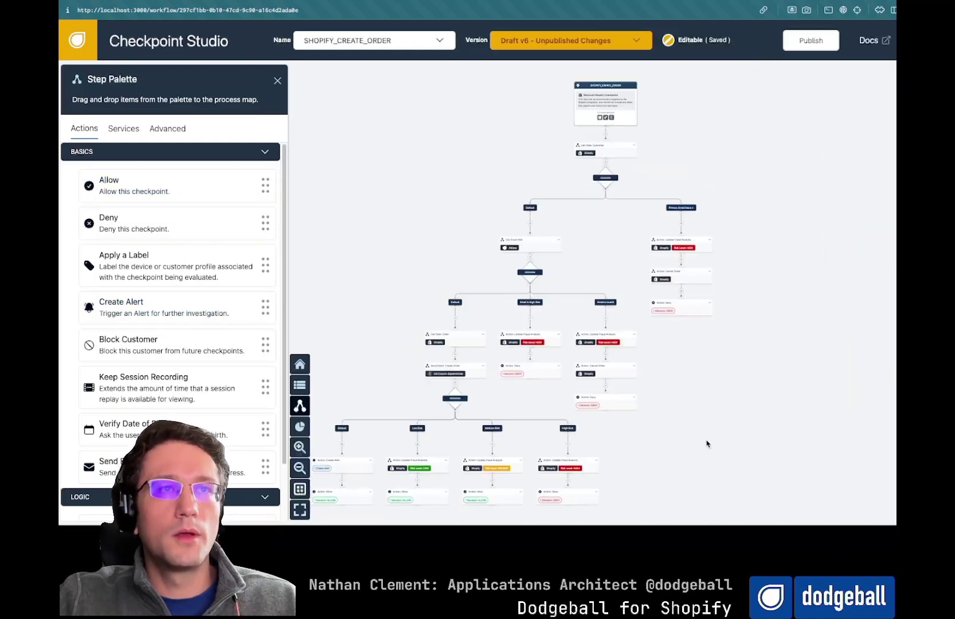